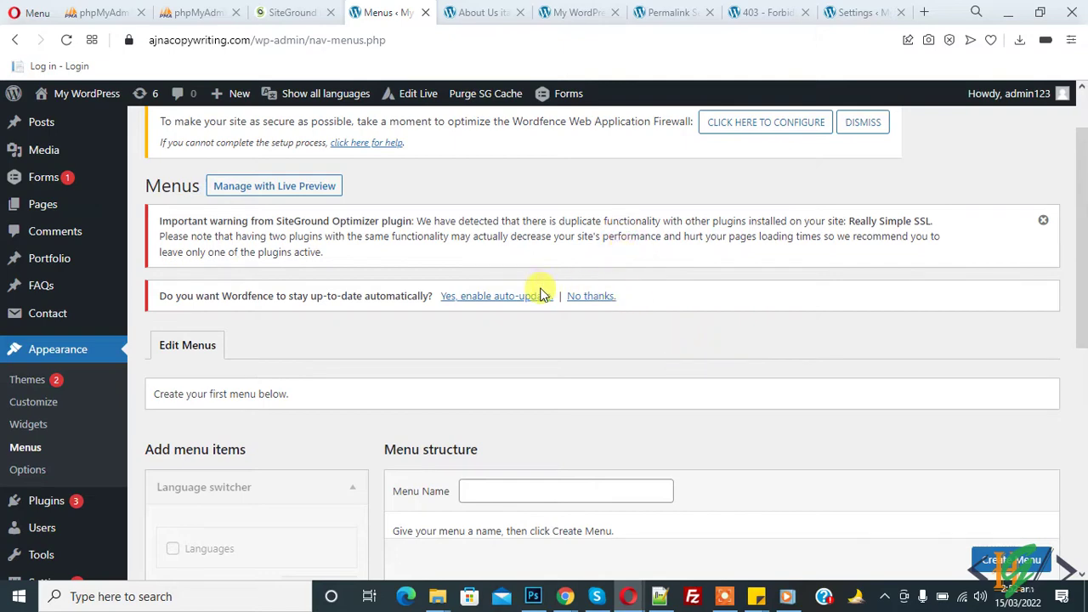
Look at the live site's home page, then return to the Menus admin page.
{"action": "scroll", "coordinate": [527, 274], "scroll_direction": "down", "scroll_amount": 1}
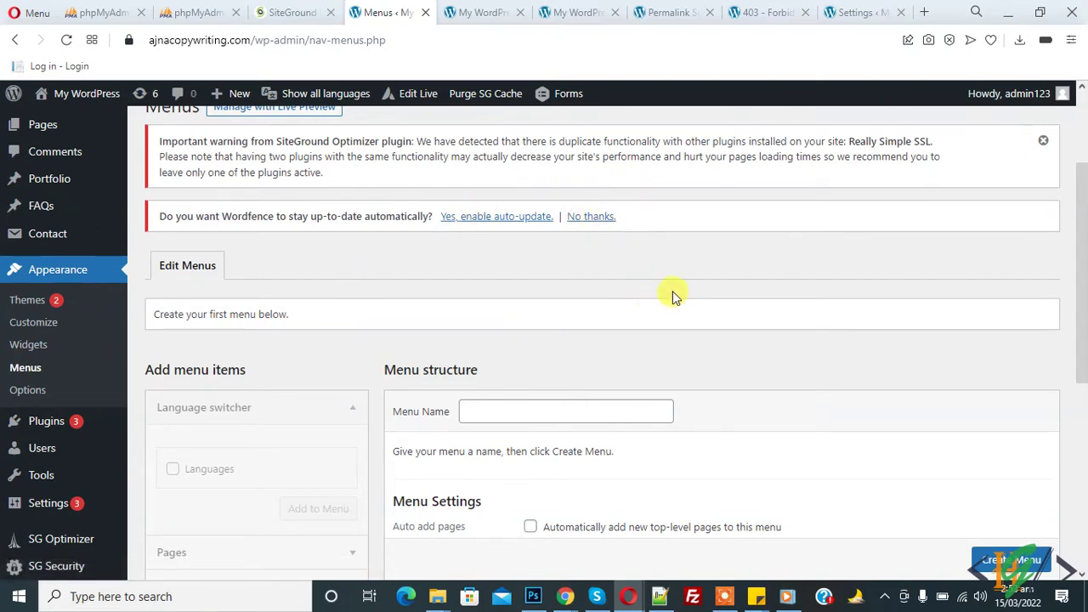
{"action": "left_click", "coordinate": [466, 9]}
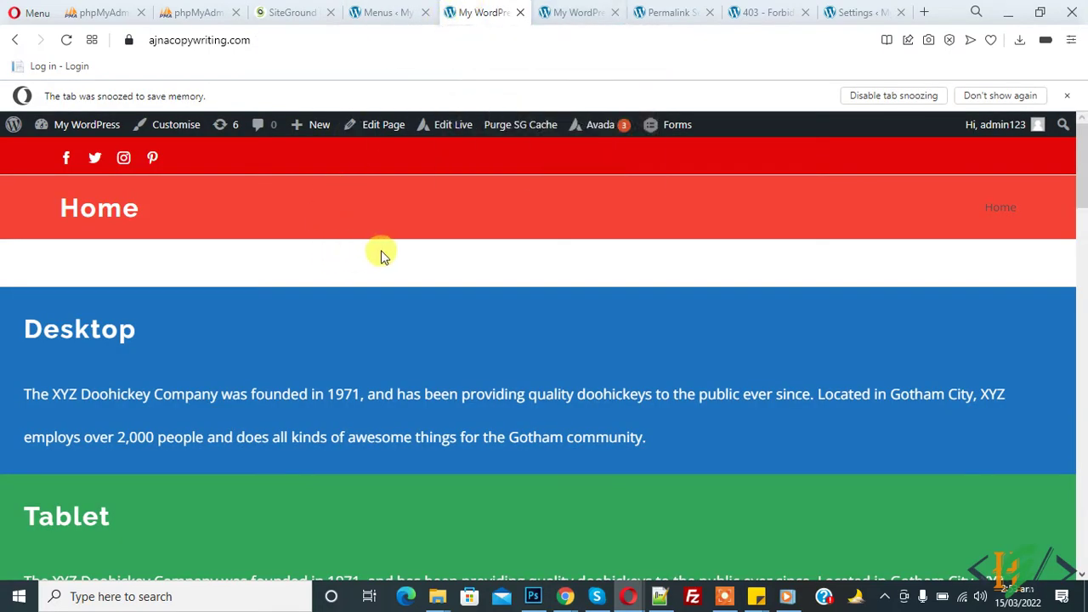
{"action": "left_click", "coordinate": [412, 7]}
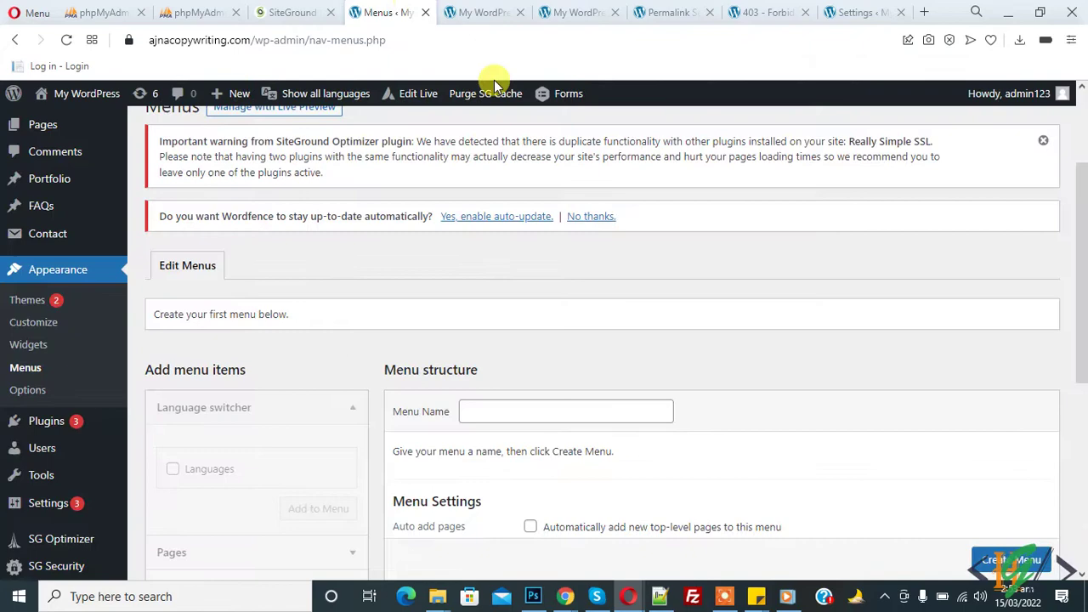
{"action": "scroll", "coordinate": [346, 299], "scroll_direction": "down", "scroll_amount": 1}
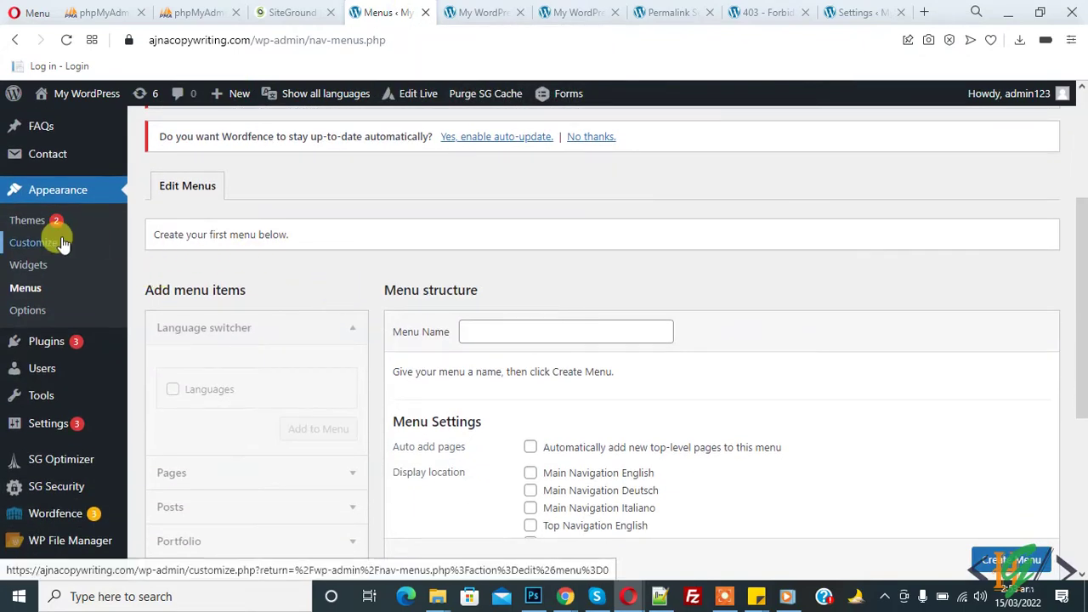
{"action": "scroll", "coordinate": [335, 255], "scroll_direction": "down", "scroll_amount": 3}
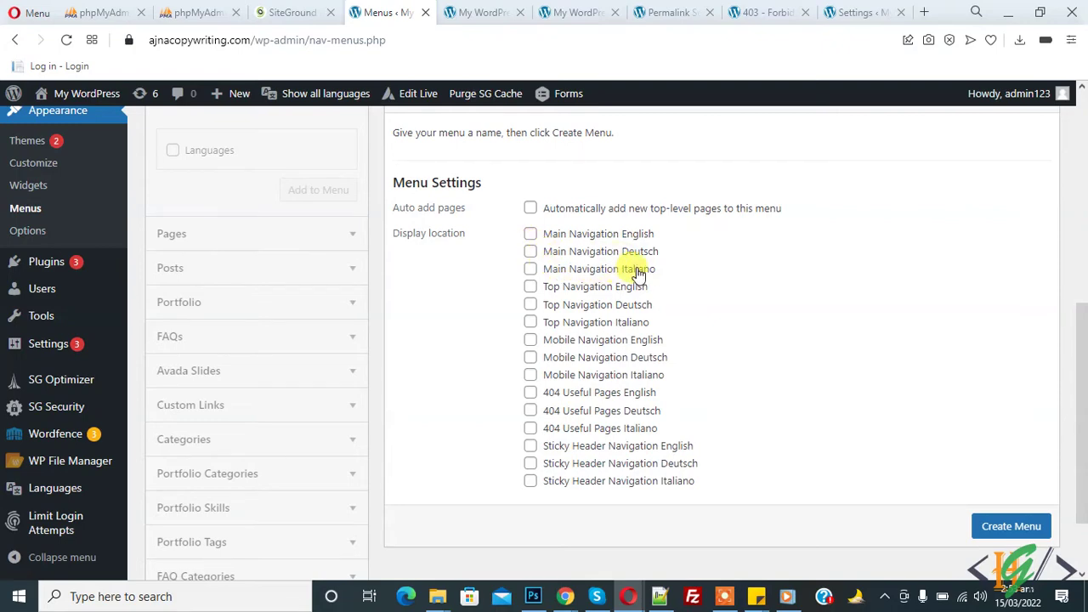
{"action": "scroll", "coordinate": [595, 272], "scroll_direction": "up", "scroll_amount": 3}
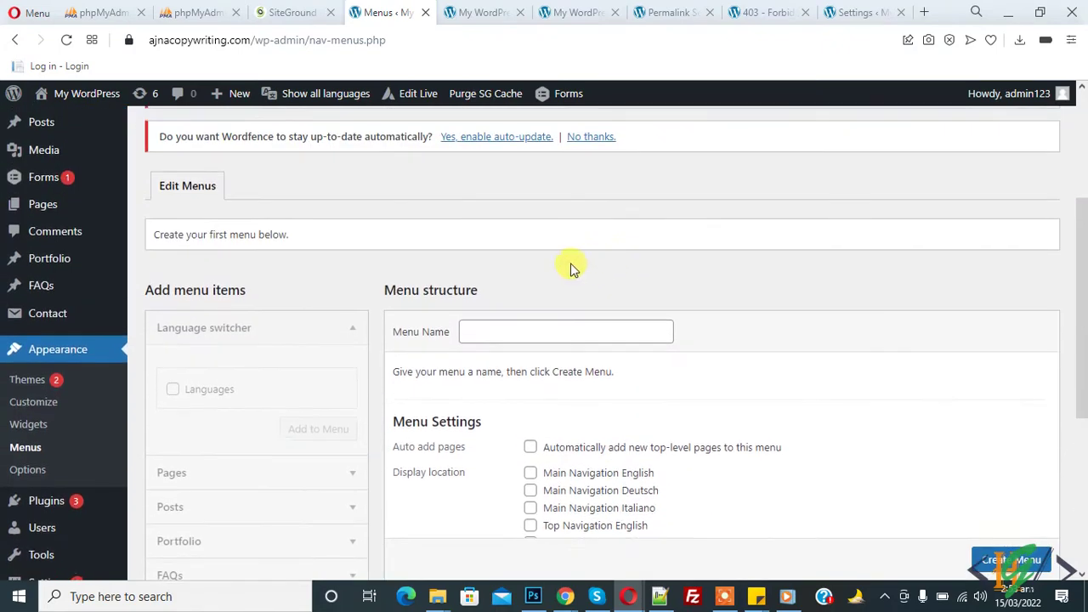
{"action": "scroll", "coordinate": [510, 272], "scroll_direction": "up", "scroll_amount": 2}
{"action": "scroll", "coordinate": [459, 289], "scroll_direction": "down", "scroll_amount": 2}
Create the menu 'main menu english' assigned to the Main Navigation English location.
{"action": "left_click", "coordinate": [473, 332]}
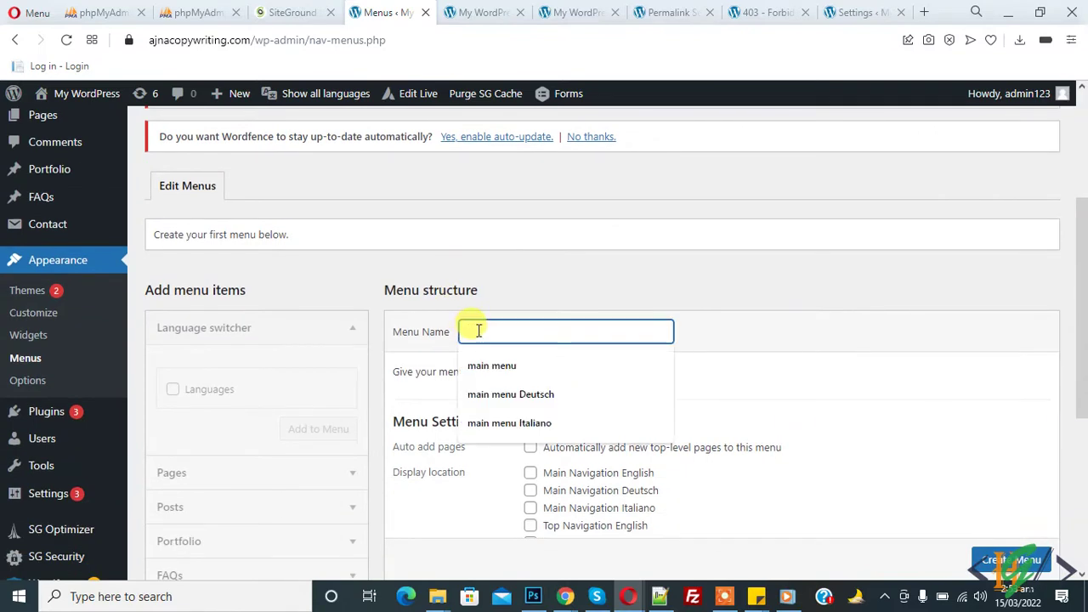
{"action": "left_click", "coordinate": [508, 364]}
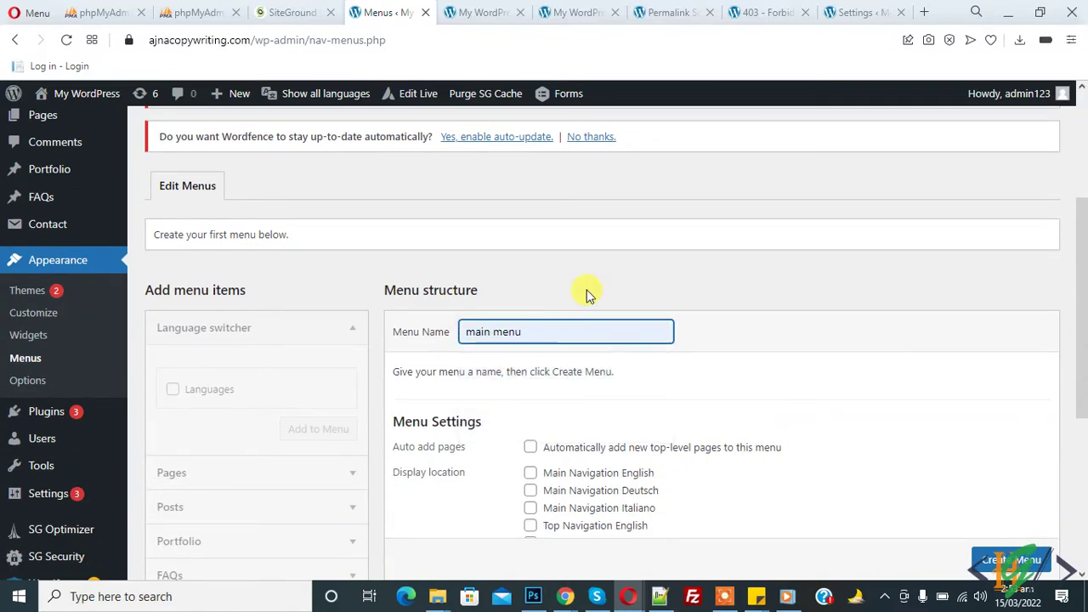
{"action": "type", "text": " english"}
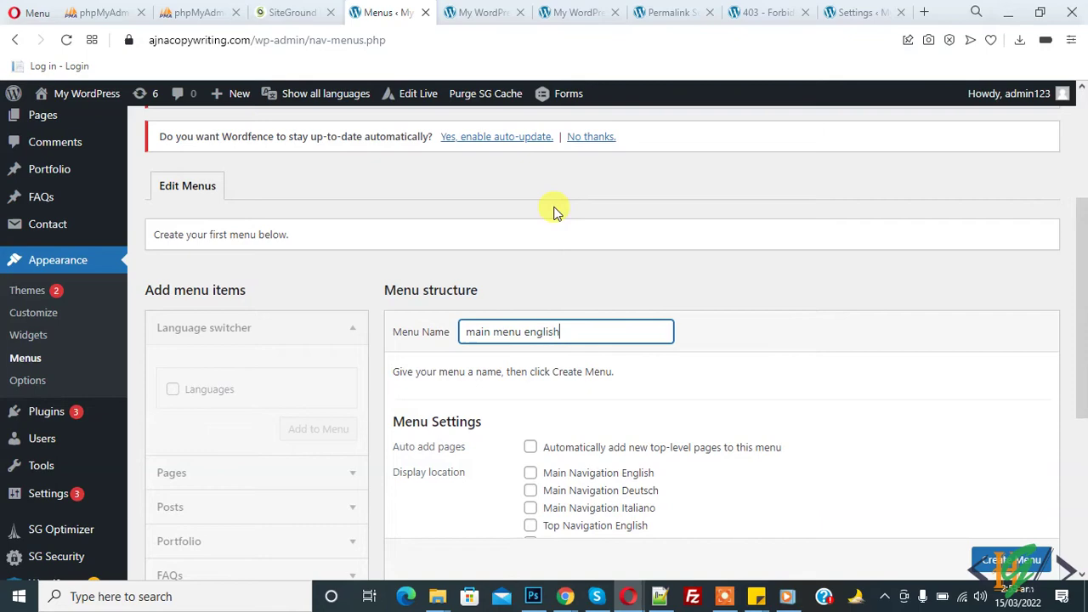
{"action": "scroll", "coordinate": [628, 287], "scroll_direction": "down", "scroll_amount": 2}
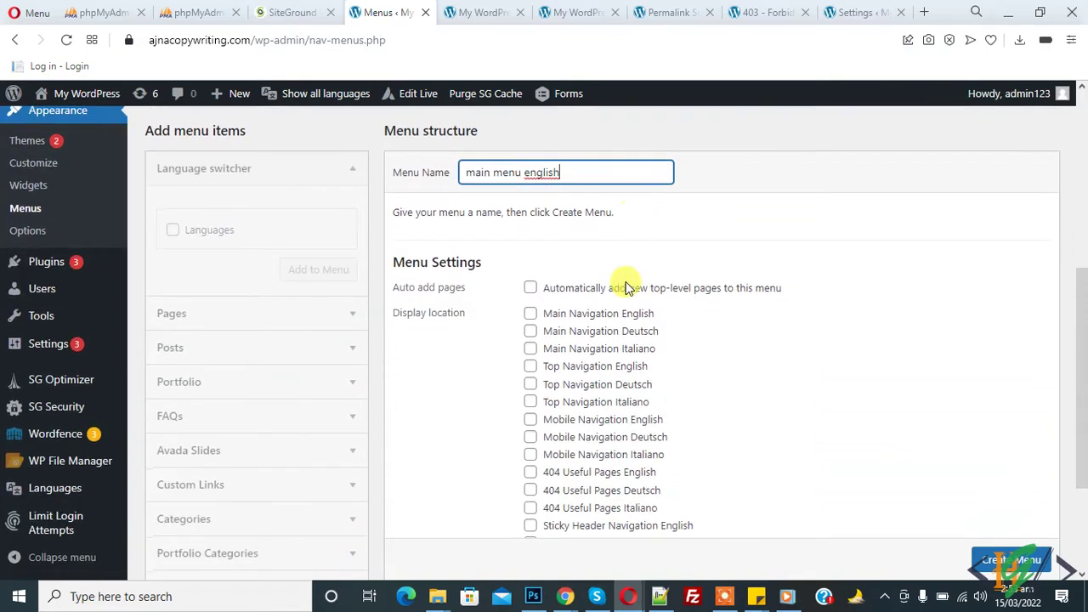
{"action": "left_click", "coordinate": [530, 314]}
{"action": "left_click", "coordinate": [1012, 560]}
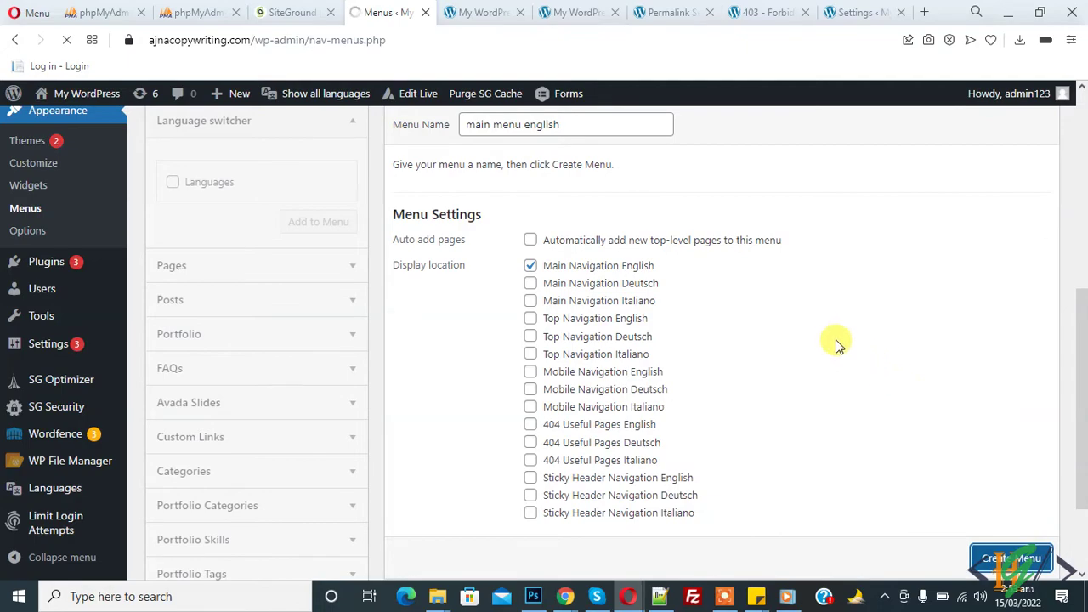
{"action": "scroll", "coordinate": [791, 278], "scroll_direction": "down", "scroll_amount": 2}
{"action": "scroll", "coordinate": [799, 276], "scroll_direction": "down", "scroll_amount": 4}
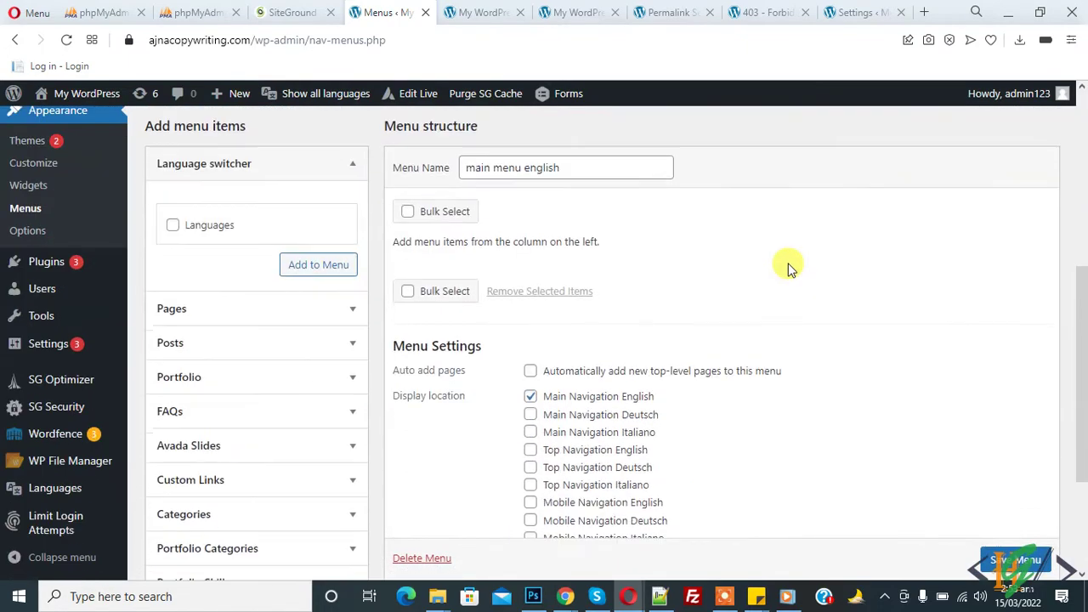
Filter admin content to English and add Home, About Us, Blog and Contact to the menu.
{"action": "scroll", "coordinate": [490, 260], "scroll_direction": "up", "scroll_amount": 3}
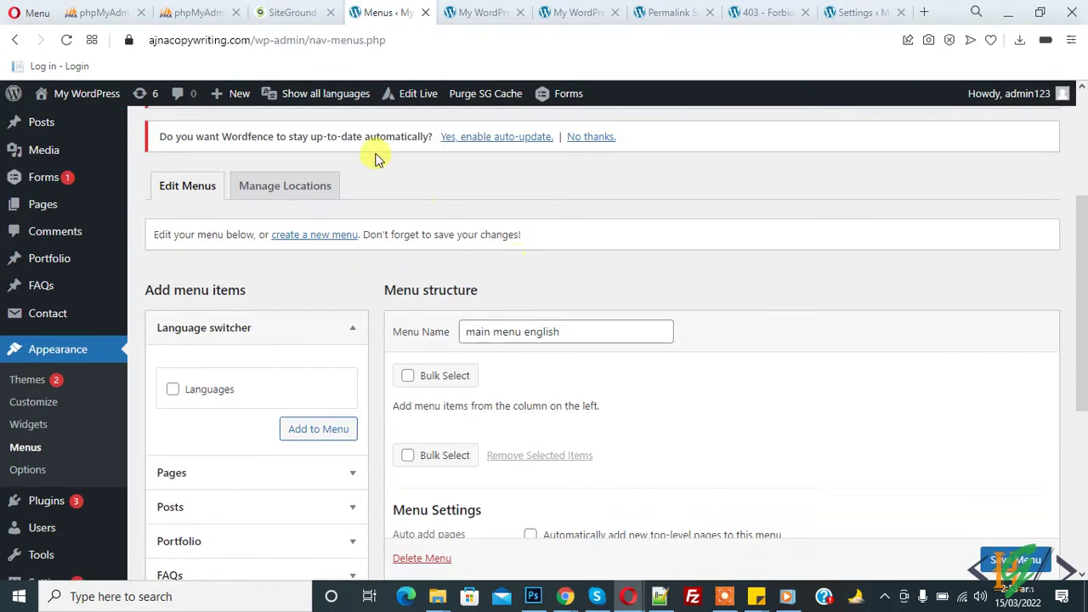
{"action": "mouse_move", "coordinate": [326, 93]}
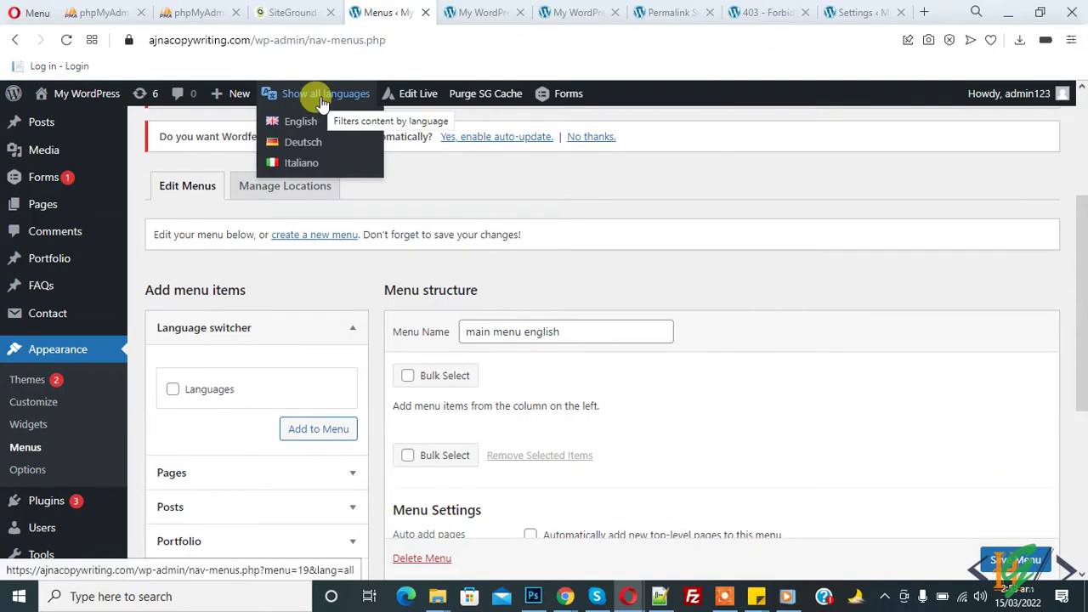
{"action": "left_click", "coordinate": [301, 123]}
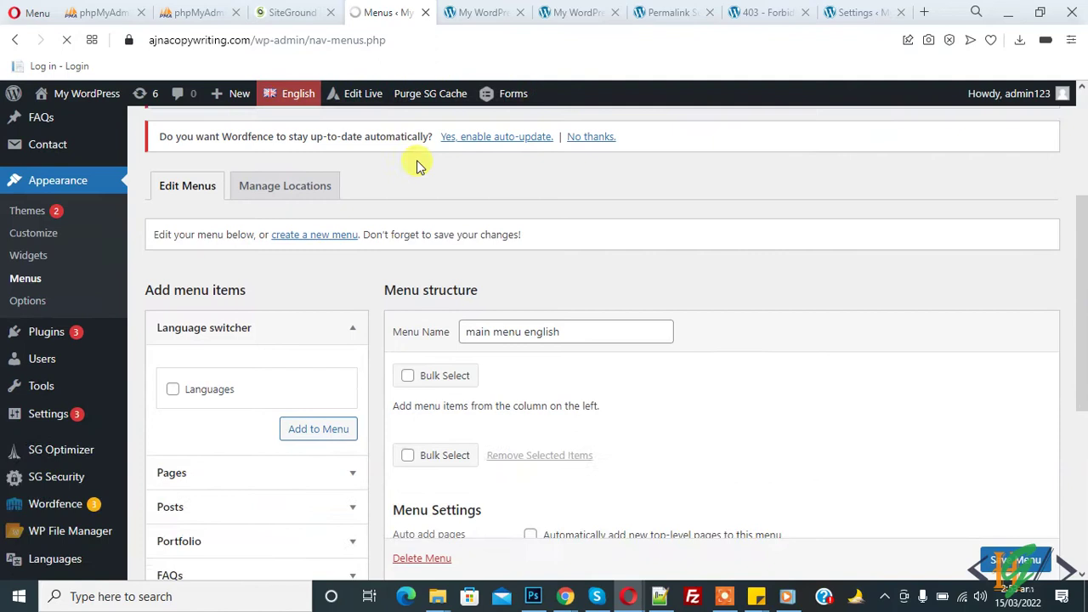
{"action": "scroll", "coordinate": [270, 323], "scroll_direction": "down", "scroll_amount": 2}
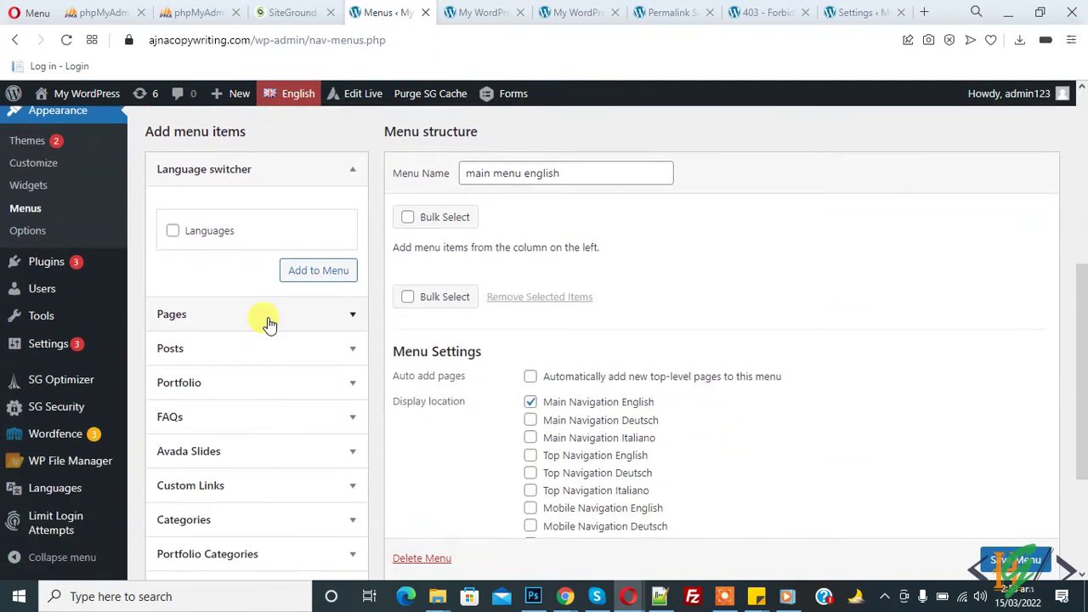
{"action": "left_click", "coordinate": [212, 321]}
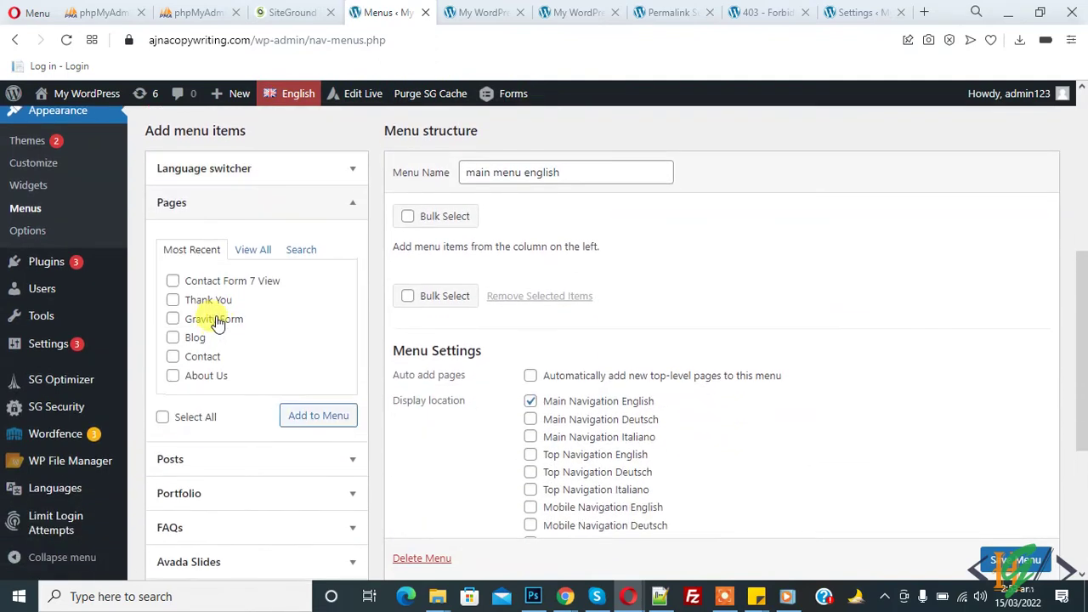
{"action": "left_click", "coordinate": [246, 253]}
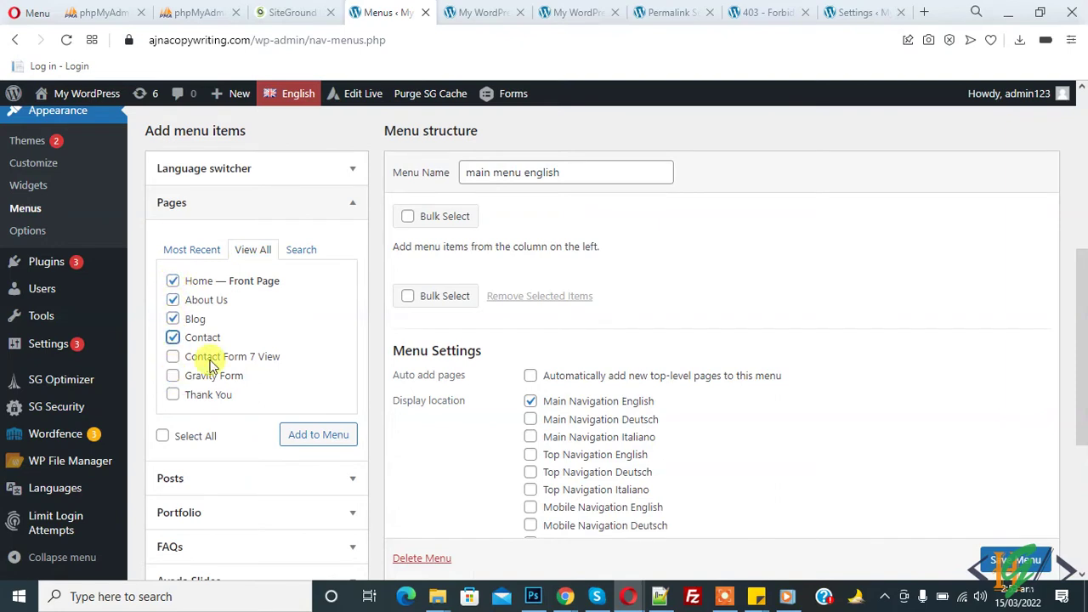
{"action": "scroll", "coordinate": [212, 375], "scroll_direction": "down", "scroll_amount": 1}
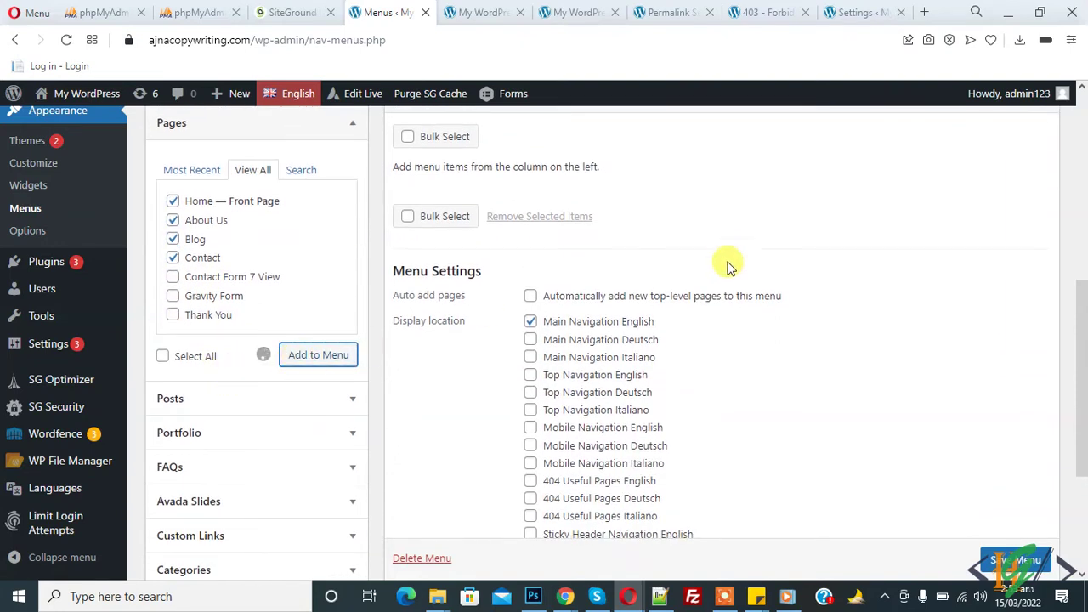
{"action": "scroll", "coordinate": [664, 255], "scroll_direction": "down", "scroll_amount": 2}
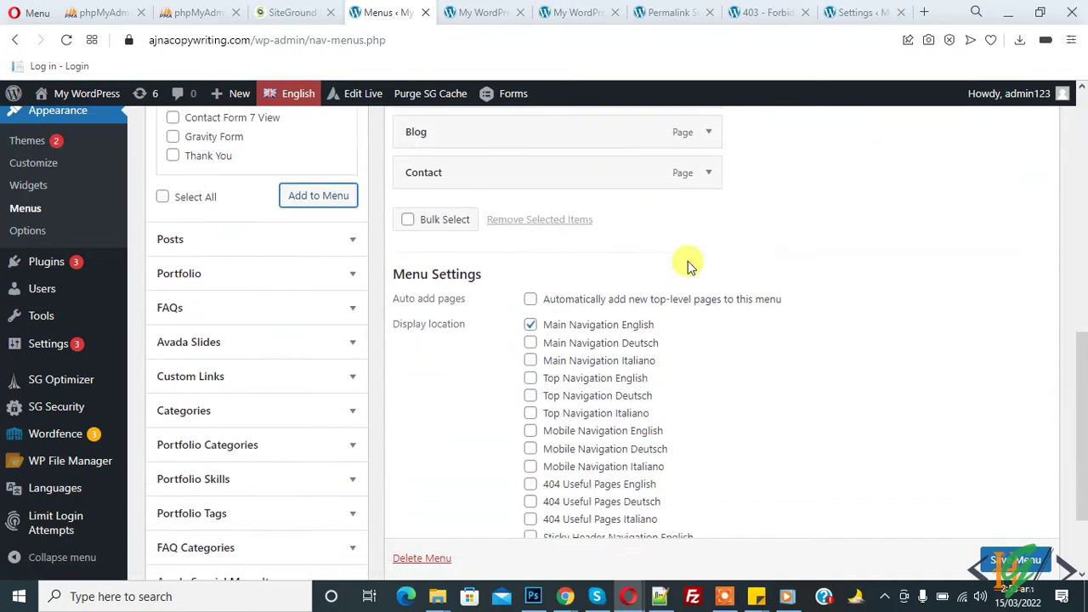
{"action": "scroll", "coordinate": [636, 317], "scroll_direction": "down", "scroll_amount": 2}
Save the English menu and view it in the live site header.
{"action": "left_click", "coordinate": [1011, 489]}
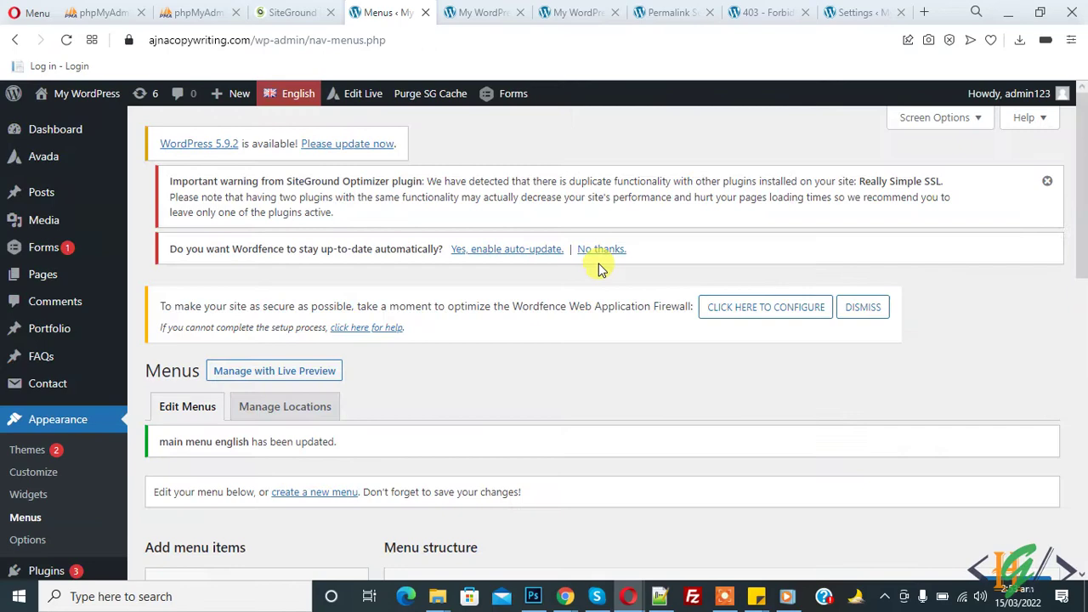
{"action": "scroll", "coordinate": [603, 268], "scroll_direction": "down", "scroll_amount": 2}
{"action": "scroll", "coordinate": [627, 267], "scroll_direction": "down", "scroll_amount": 2}
{"action": "scroll", "coordinate": [626, 267], "scroll_direction": "down", "scroll_amount": 3}
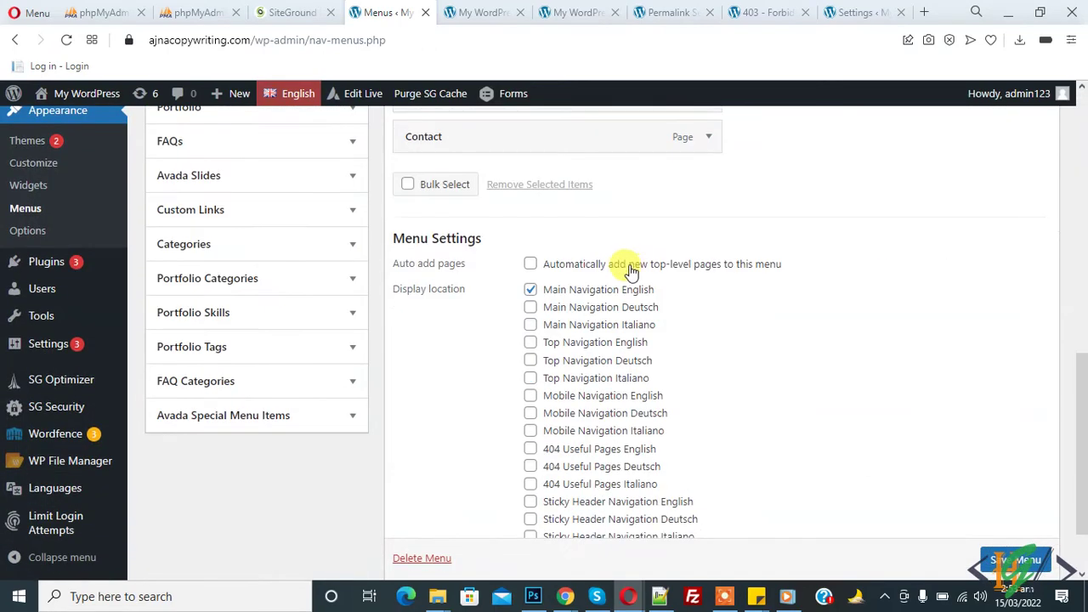
{"action": "left_click", "coordinate": [486, 13]}
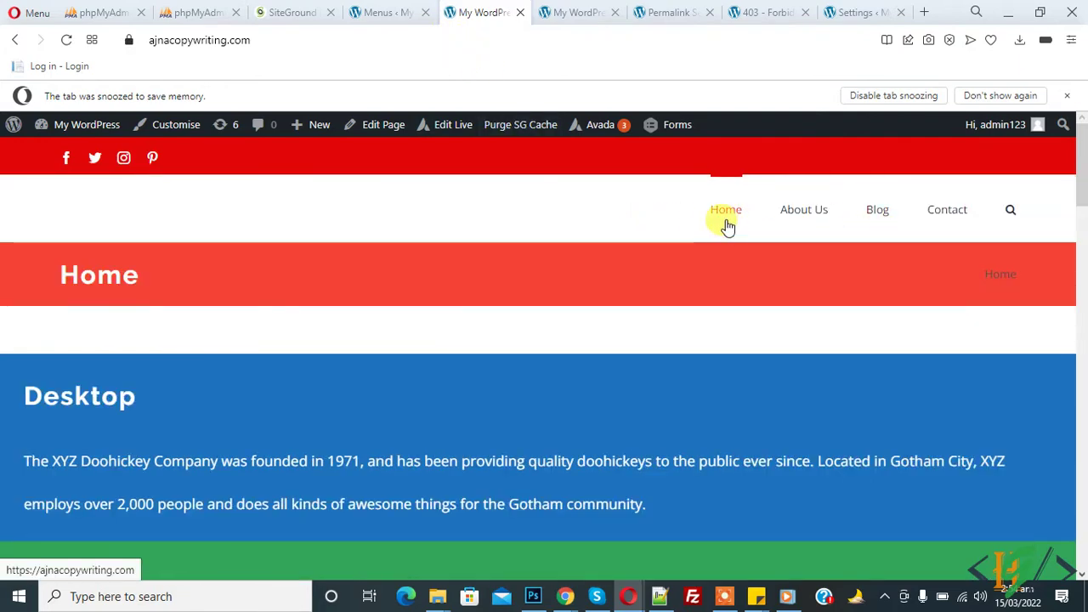
Add a Languages dropdown showing names and flags, hiding untranslated languages, to the English menu and save.
{"action": "left_click", "coordinate": [374, 12]}
{"action": "scroll", "coordinate": [459, 255], "scroll_direction": "up", "scroll_amount": 4}
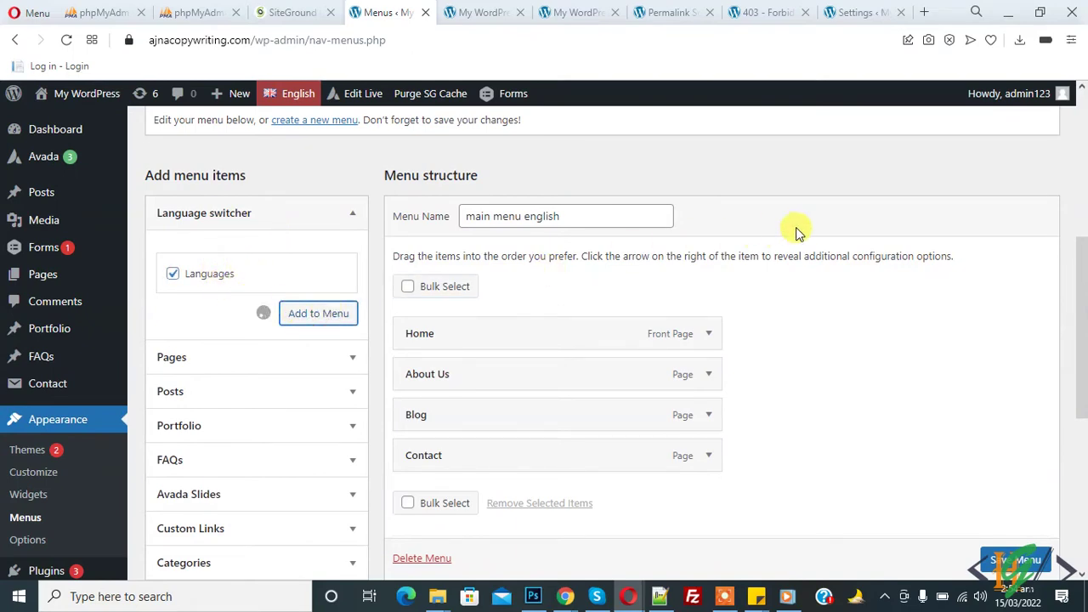
{"action": "scroll", "coordinate": [765, 238], "scroll_direction": "down", "scroll_amount": 4}
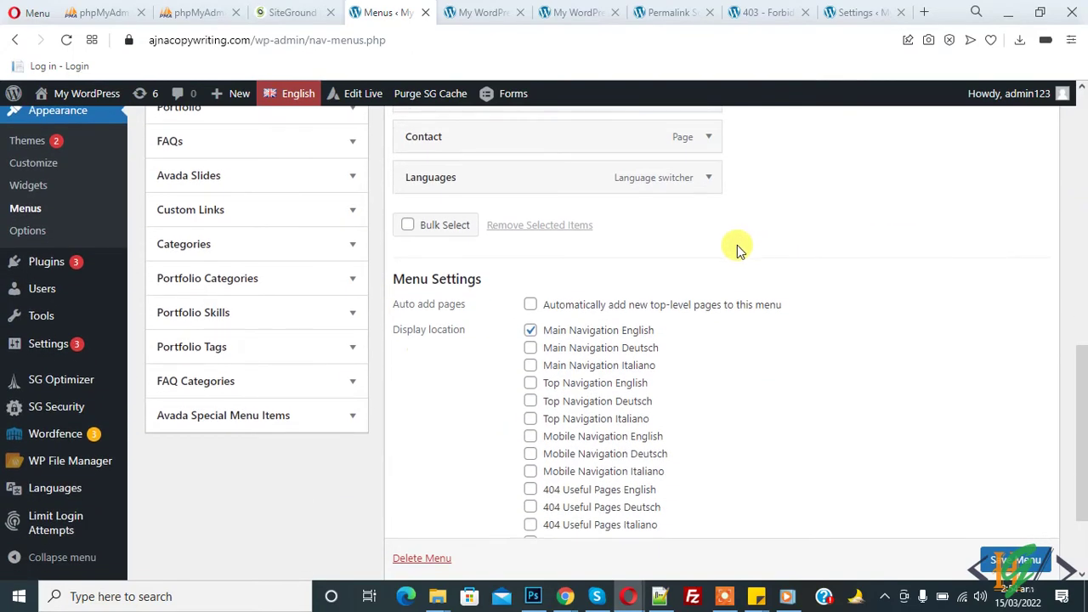
{"action": "left_click", "coordinate": [707, 180]}
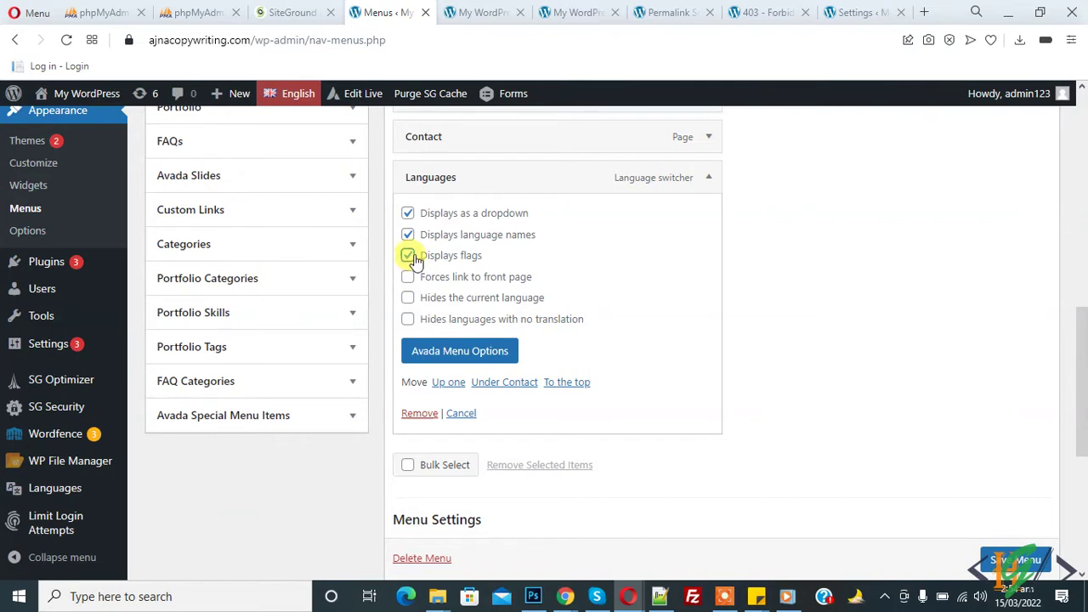
{"action": "left_click", "coordinate": [408, 319]}
{"action": "left_click", "coordinate": [1016, 560]}
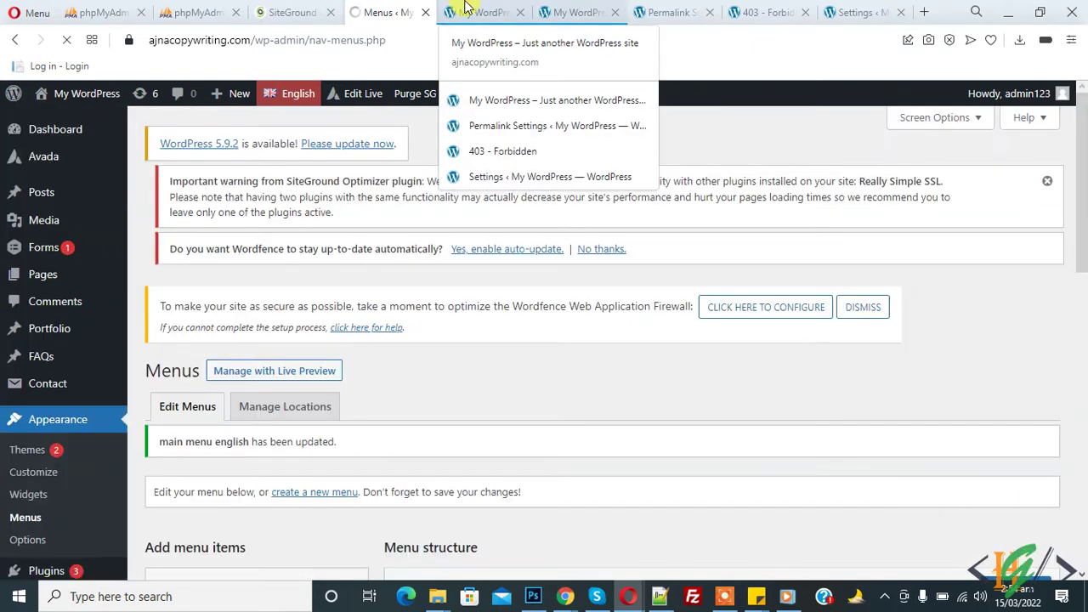
{"action": "left_click", "coordinate": [466, 10]}
{"action": "key", "text": "Return"}
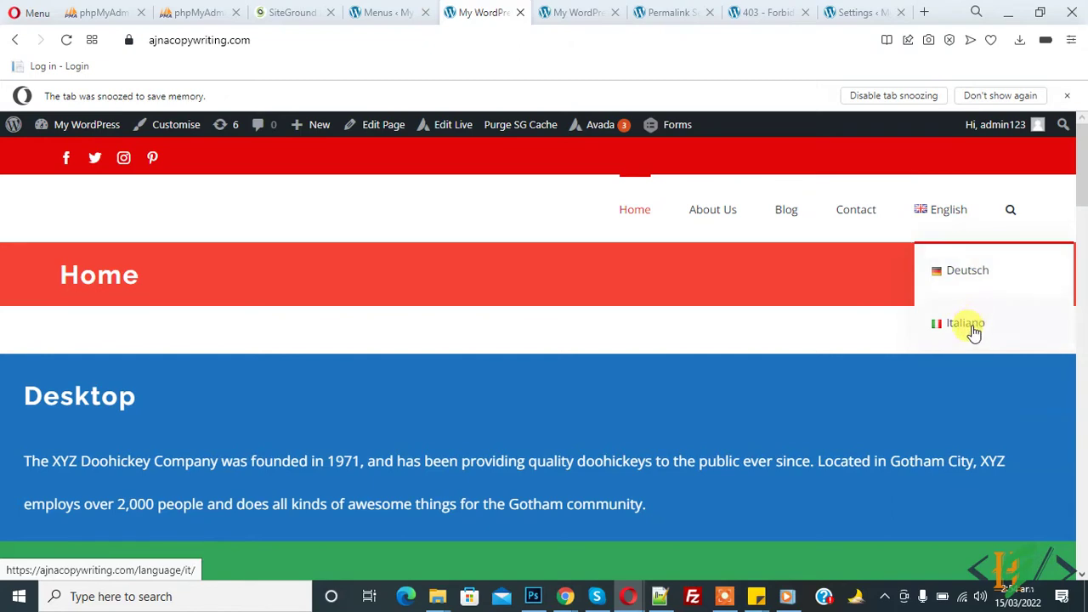
Return to the Menus page and switch the admin content language to Deutsch.
{"action": "left_click", "coordinate": [400, 12]}
{"action": "scroll", "coordinate": [544, 255], "scroll_direction": "down", "scroll_amount": 2}
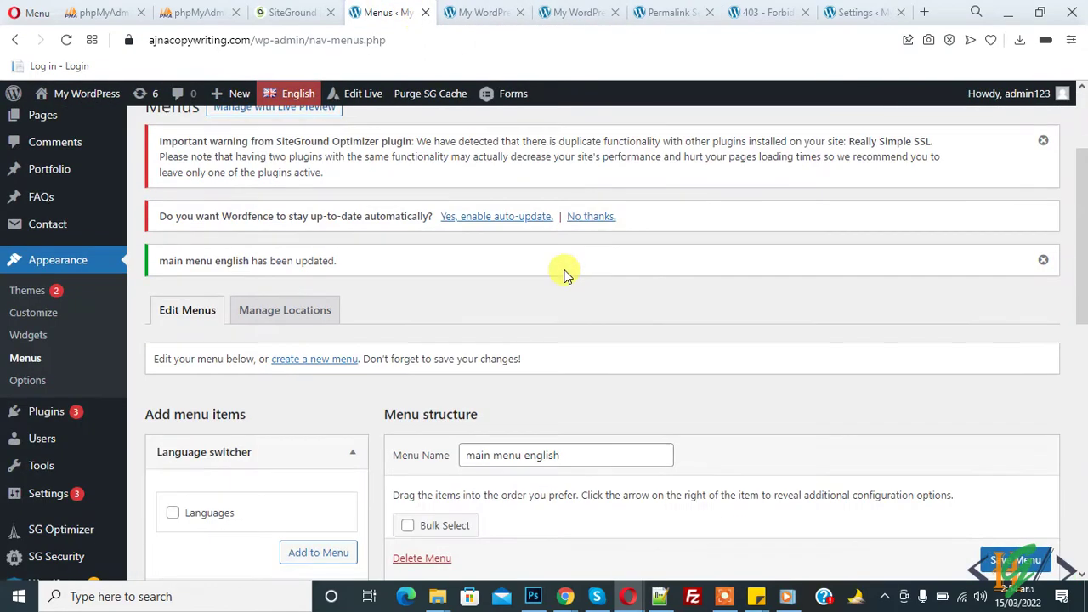
{"action": "scroll", "coordinate": [561, 268], "scroll_direction": "down", "scroll_amount": 3}
{"action": "scroll", "coordinate": [510, 247], "scroll_direction": "up", "scroll_amount": 3}
{"action": "scroll", "coordinate": [440, 214], "scroll_direction": "up", "scroll_amount": 1}
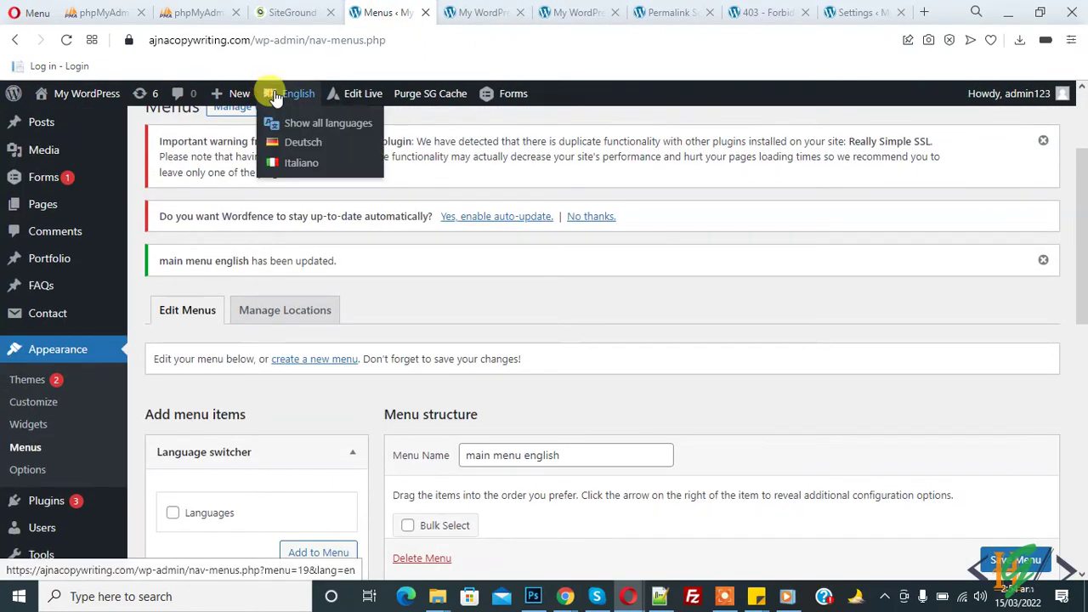
{"action": "left_click", "coordinate": [304, 143]}
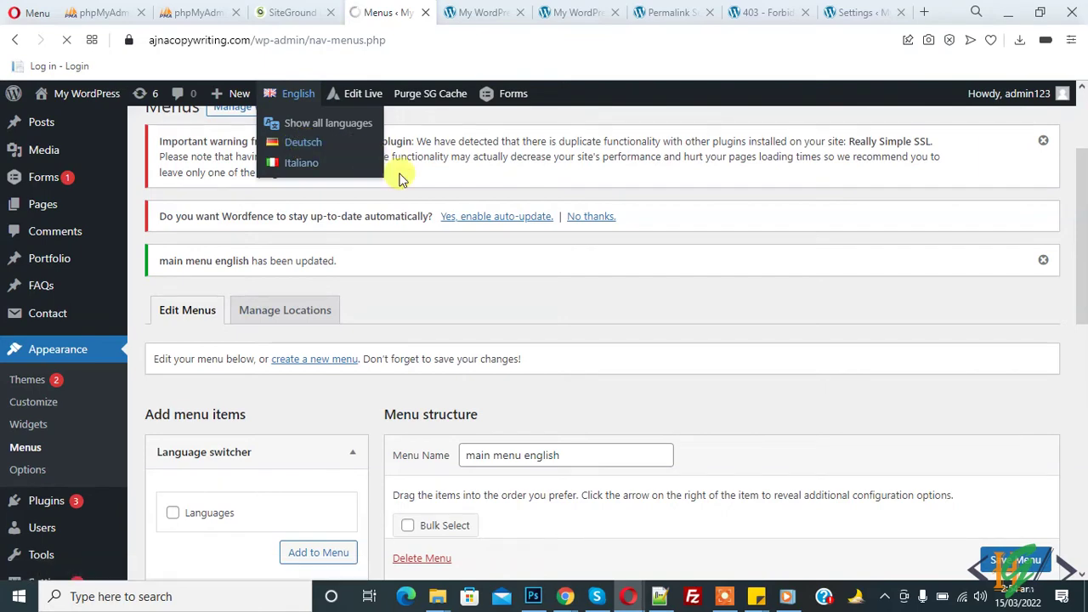
{"action": "scroll", "coordinate": [255, 352], "scroll_direction": "down", "scroll_amount": 3}
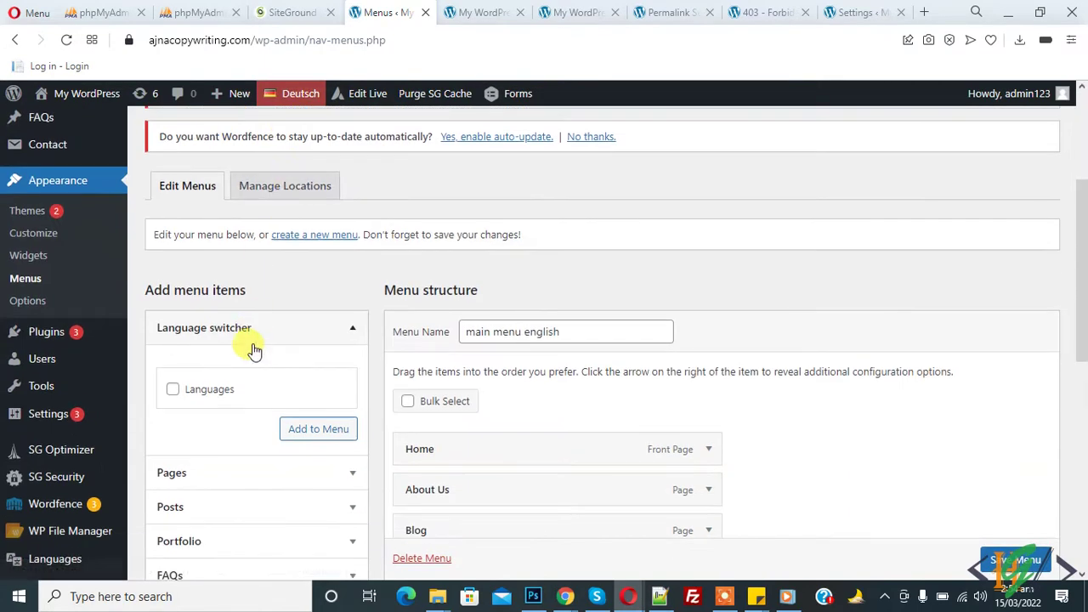
{"action": "scroll", "coordinate": [251, 374], "scroll_direction": "down", "scroll_amount": 1}
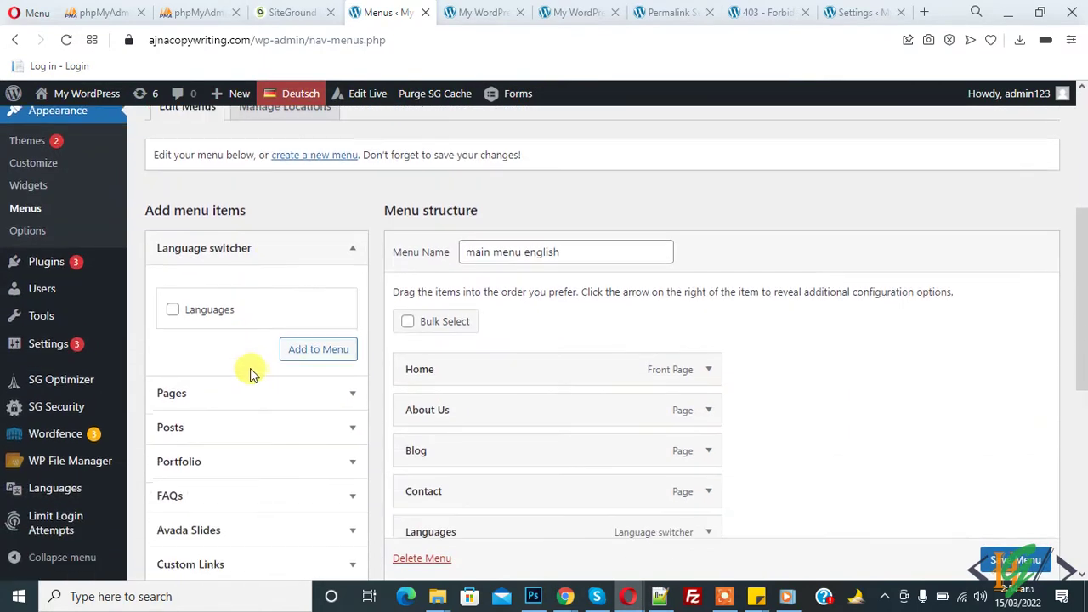
Create 'main menu Deutsch' for the Main Navigation Deutsch location and expand the pages list.
{"action": "left_click", "coordinate": [325, 159]}
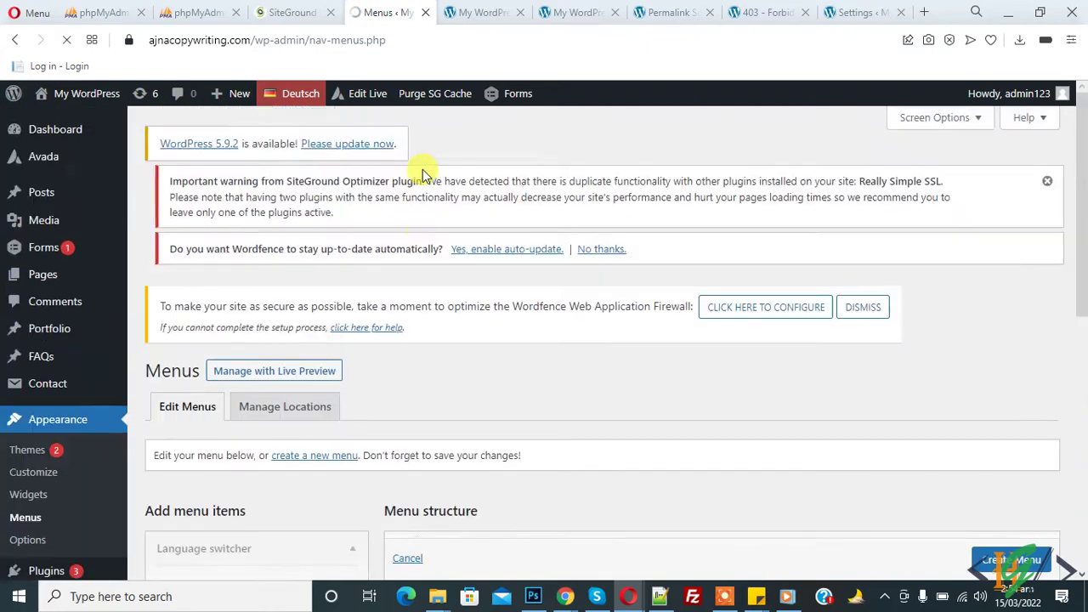
{"action": "scroll", "coordinate": [418, 183], "scroll_direction": "down", "scroll_amount": 2}
{"action": "scroll", "coordinate": [451, 221], "scroll_direction": "down", "scroll_amount": 1}
{"action": "left_click", "coordinate": [476, 250]}
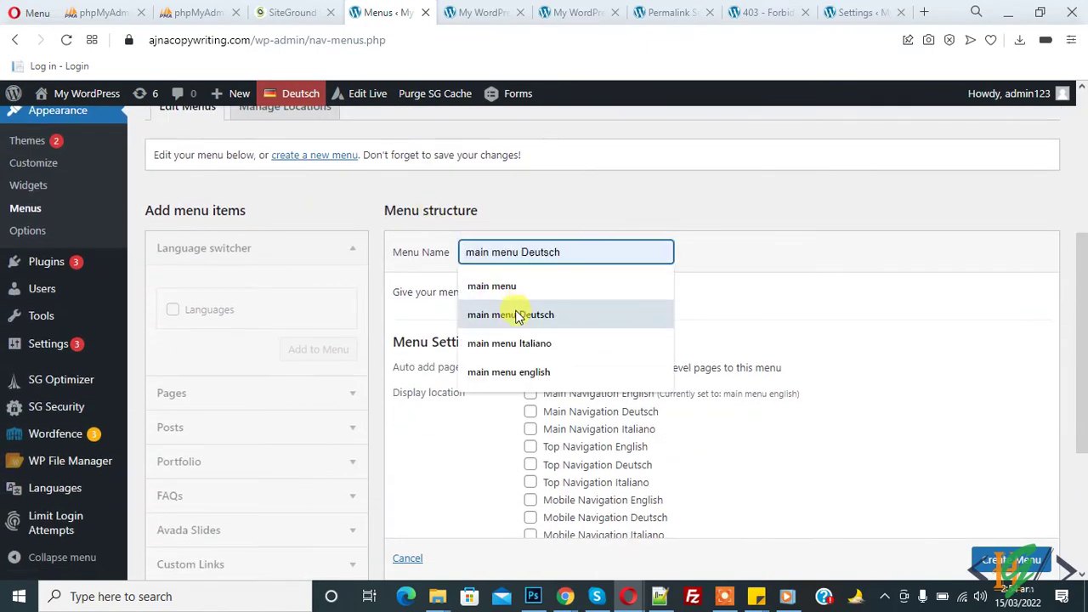
{"action": "left_click", "coordinate": [516, 314]}
{"action": "scroll", "coordinate": [552, 289], "scroll_direction": "down", "scroll_amount": 3}
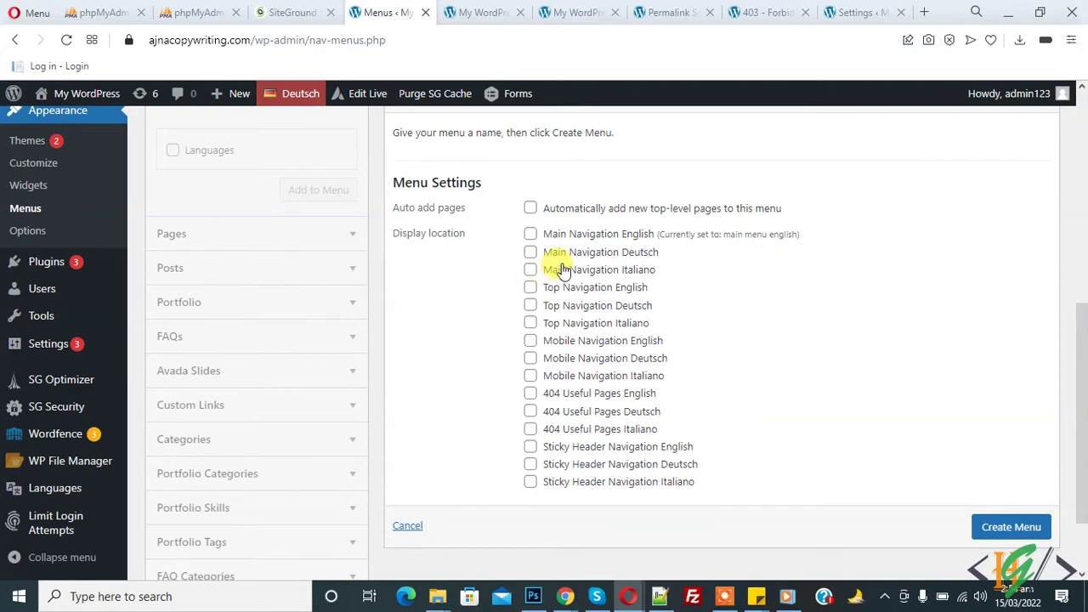
{"action": "left_click", "coordinate": [1007, 517]}
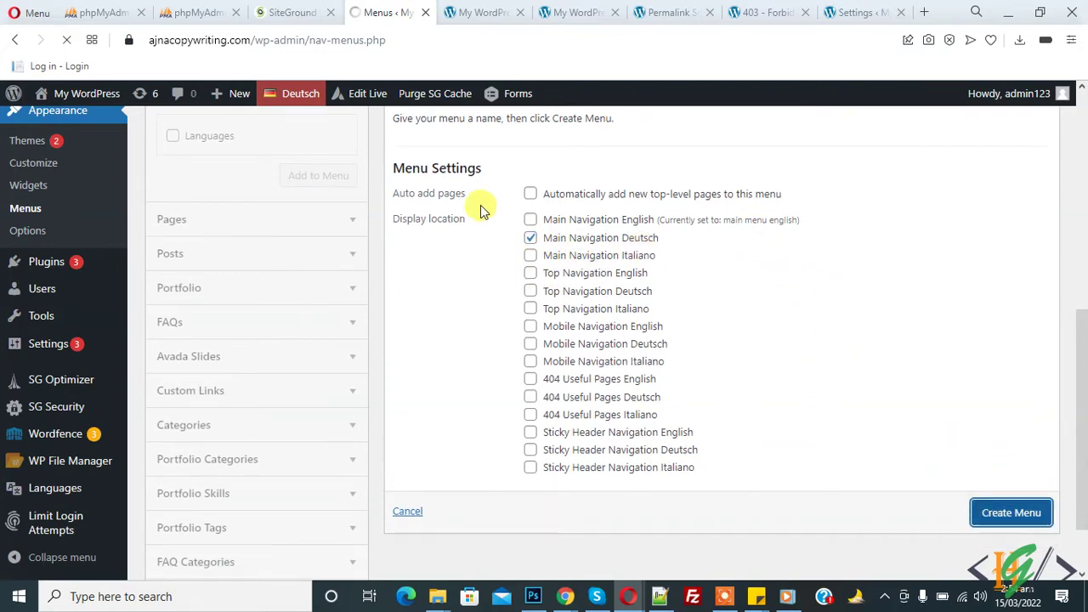
{"action": "scroll", "coordinate": [439, 202], "scroll_direction": "down", "scroll_amount": 3}
{"action": "scroll", "coordinate": [438, 202], "scroll_direction": "down", "scroll_amount": 2}
{"action": "scroll", "coordinate": [269, 209], "scroll_direction": "down", "scroll_amount": 2}
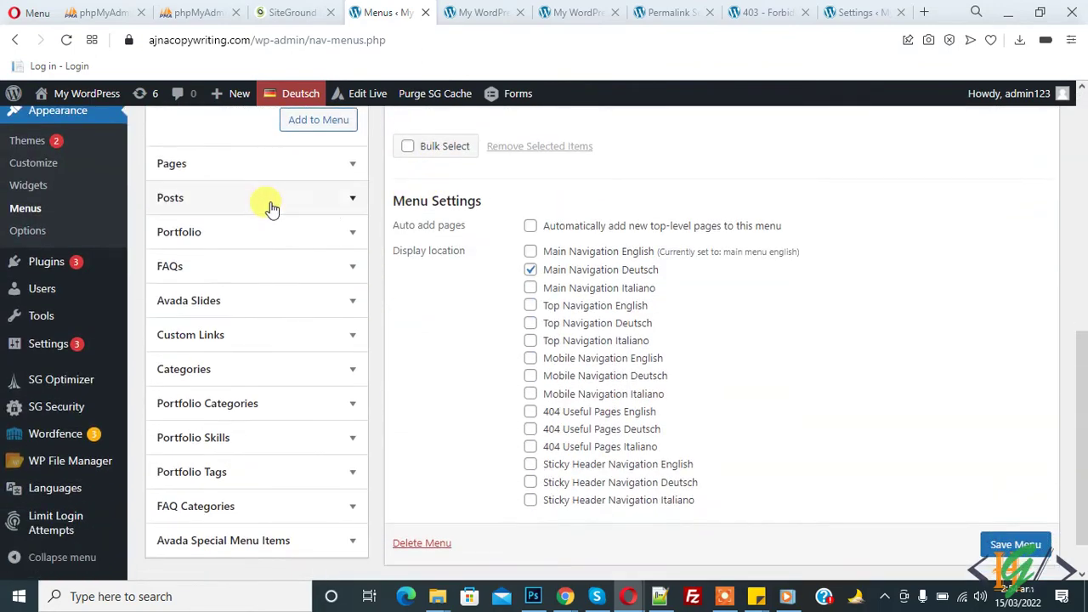
{"action": "left_click", "coordinate": [192, 170]}
Add Home – Deutsch and About Us Deutsch to the German menu, Home first, and save.
{"action": "scroll", "coordinate": [228, 272], "scroll_direction": "up", "scroll_amount": 2}
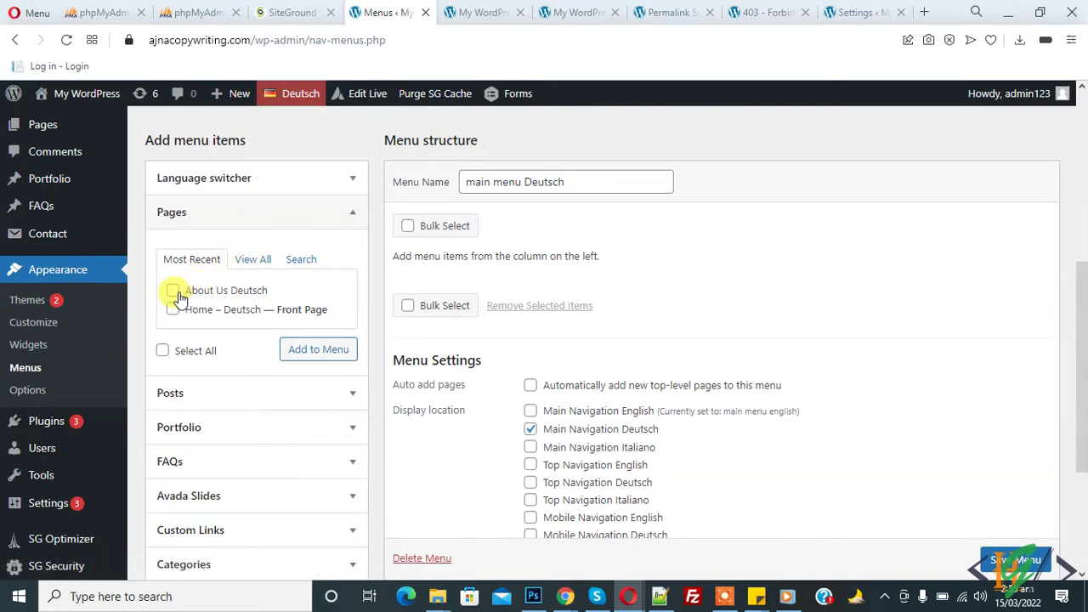
{"action": "left_click", "coordinate": [253, 260]}
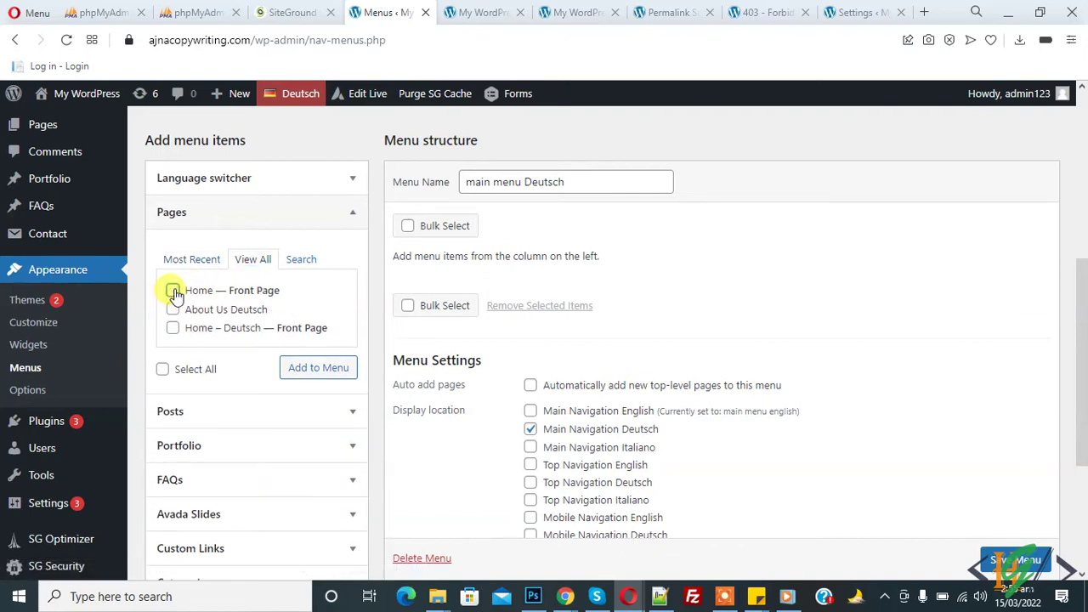
{"action": "left_click", "coordinate": [193, 259]}
{"action": "left_click", "coordinate": [173, 290]}
{"action": "left_click", "coordinate": [173, 309]}
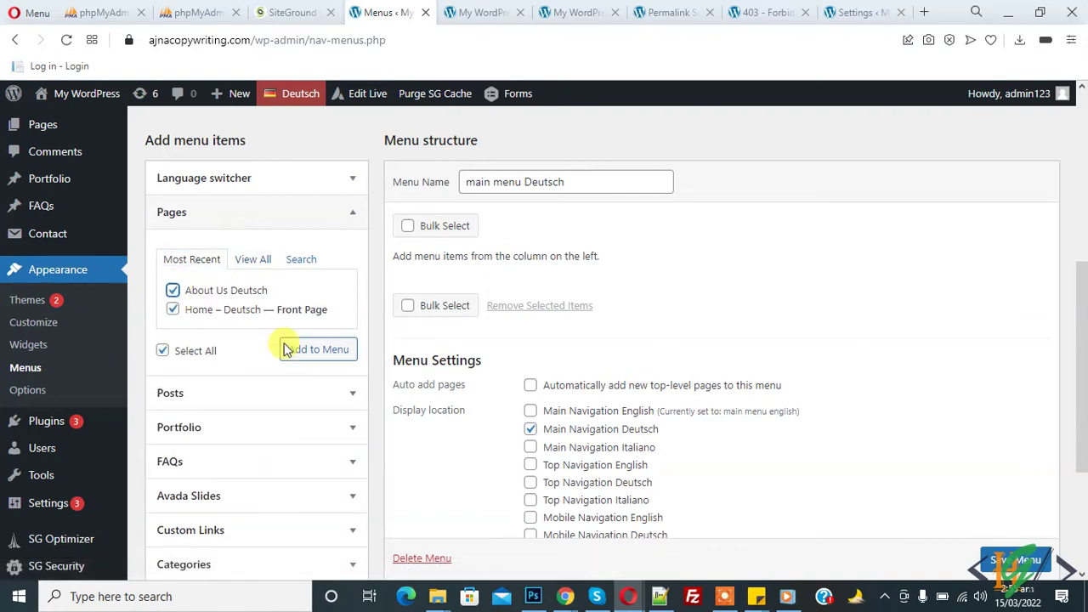
{"action": "left_click", "coordinate": [287, 349]}
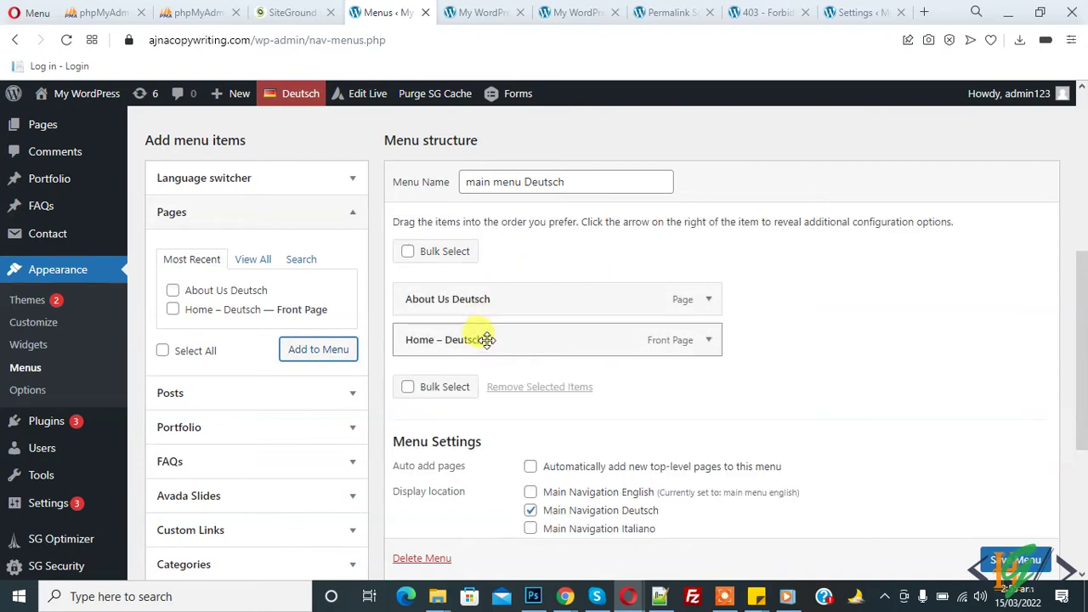
{"action": "left_click_drag", "start_coordinate": [486, 339], "coordinate": [485, 285]}
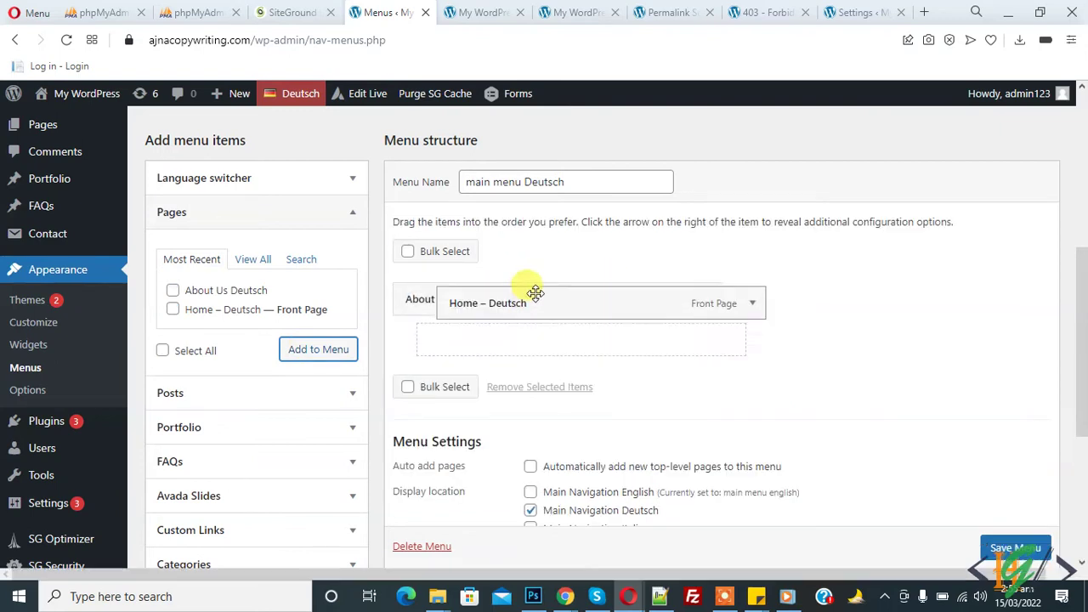
{"action": "left_click", "coordinate": [1016, 560]}
{"action": "scroll", "coordinate": [1020, 557], "scroll_direction": "down", "scroll_amount": 1}
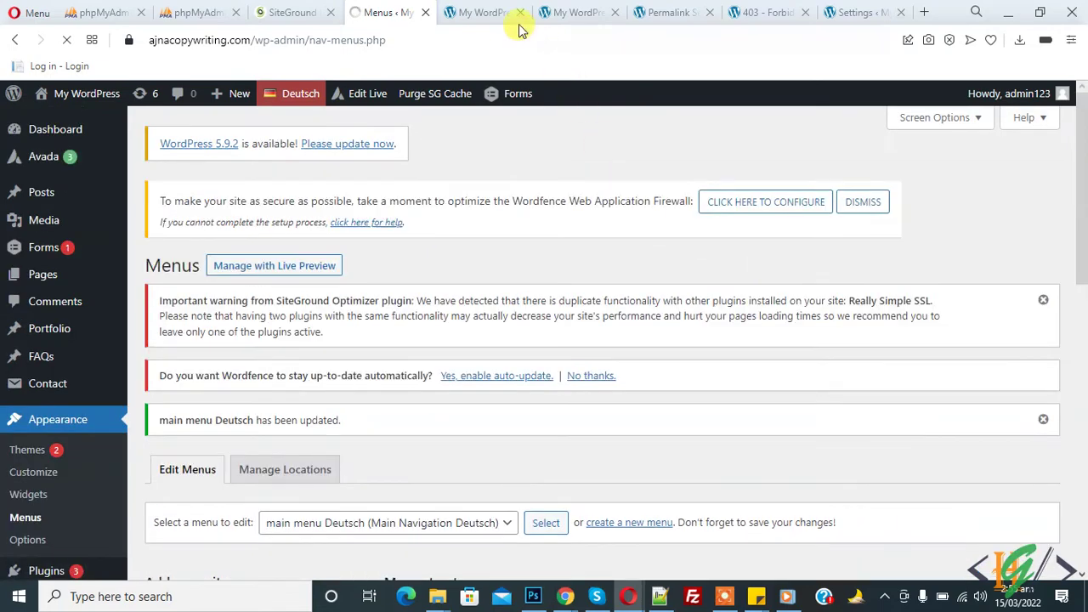
Reload the live site, switch it to Deutsch to check the menu, then return to admin.
{"action": "left_click", "coordinate": [483, 13]}
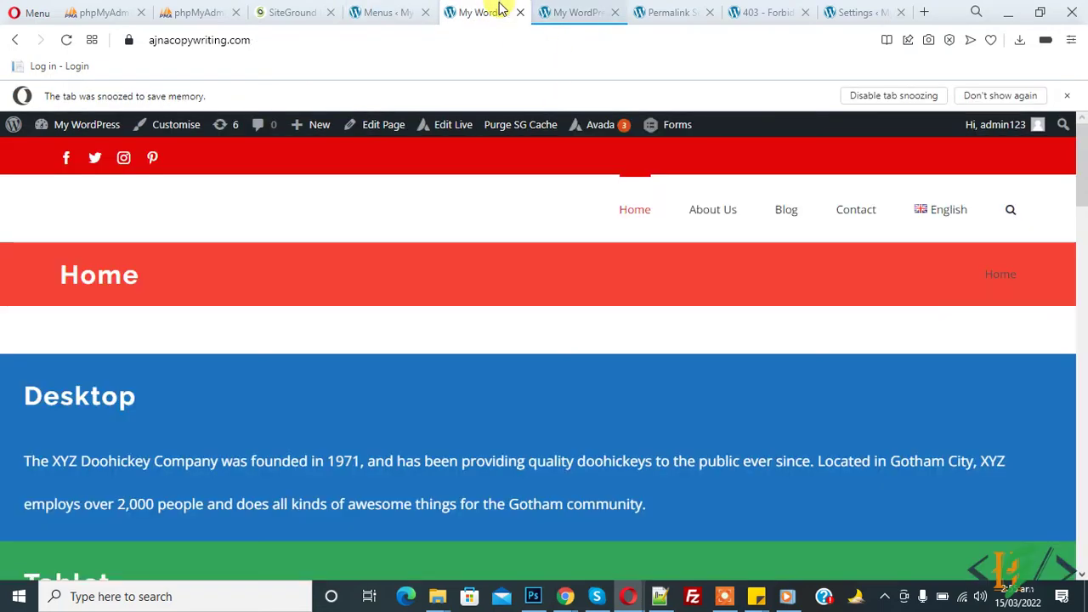
{"action": "left_click", "coordinate": [462, 40]}
{"action": "key", "text": "Return"}
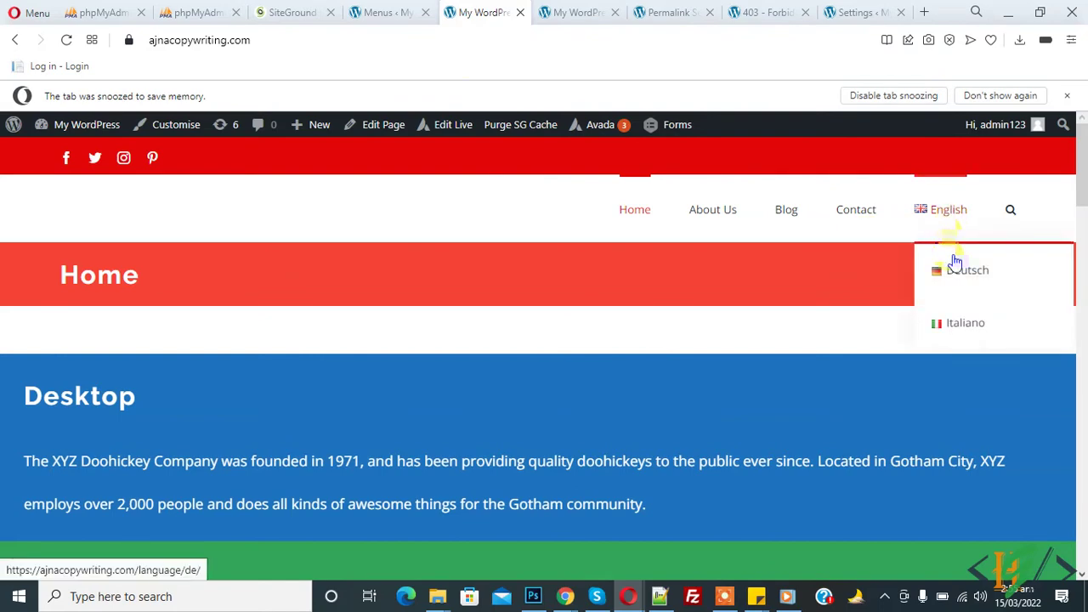
{"action": "left_click", "coordinate": [960, 277]}
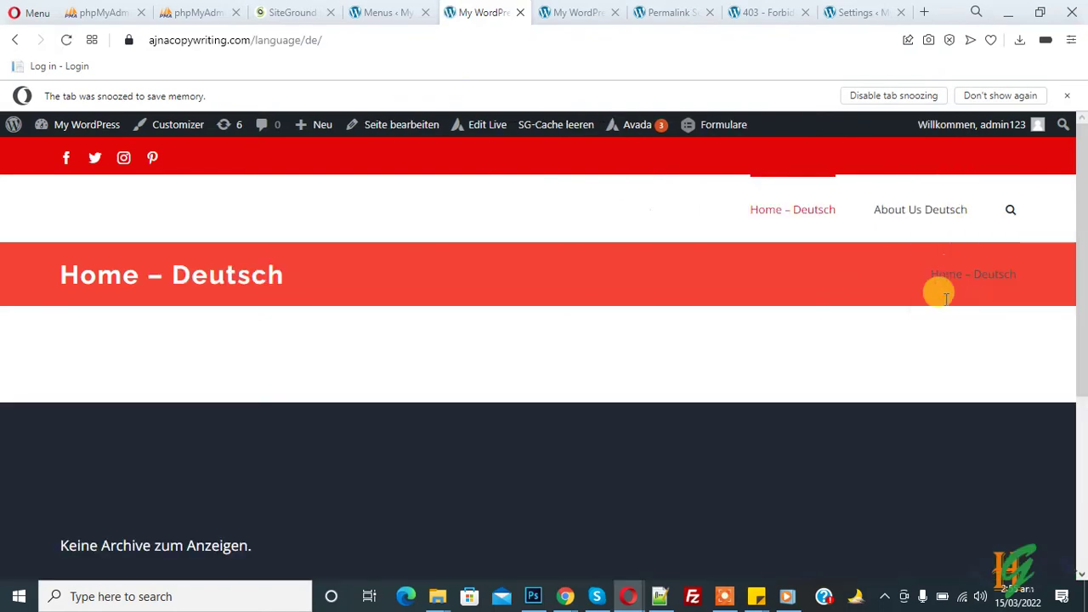
{"action": "left_click", "coordinate": [401, 11]}
{"action": "scroll", "coordinate": [601, 235], "scroll_direction": "down", "scroll_amount": 1}
{"action": "scroll", "coordinate": [510, 223], "scroll_direction": "down", "scroll_amount": 3}
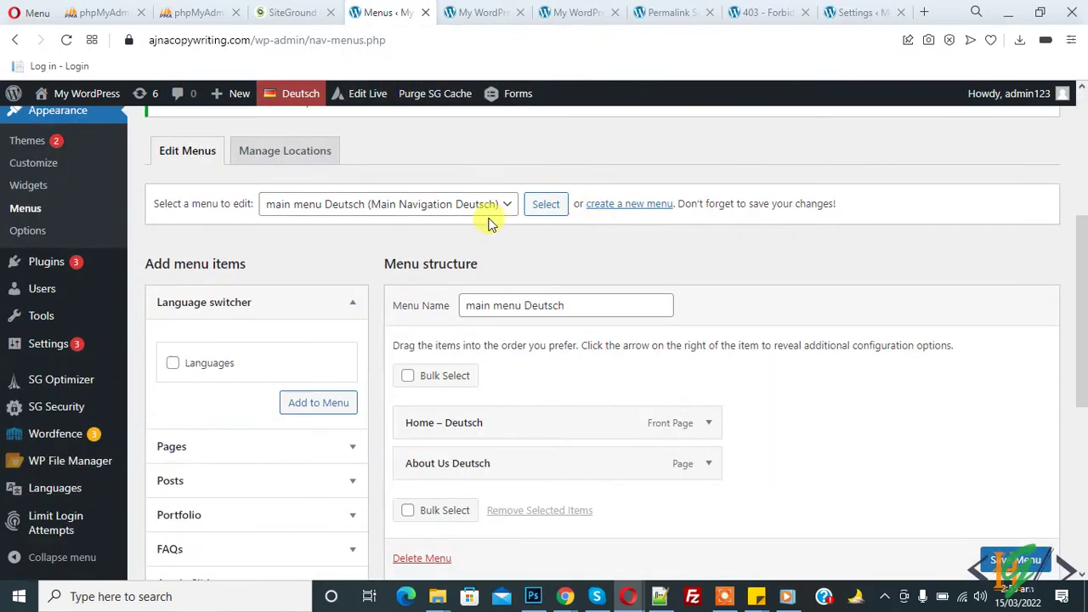
{"action": "mouse_move", "coordinate": [293, 94]}
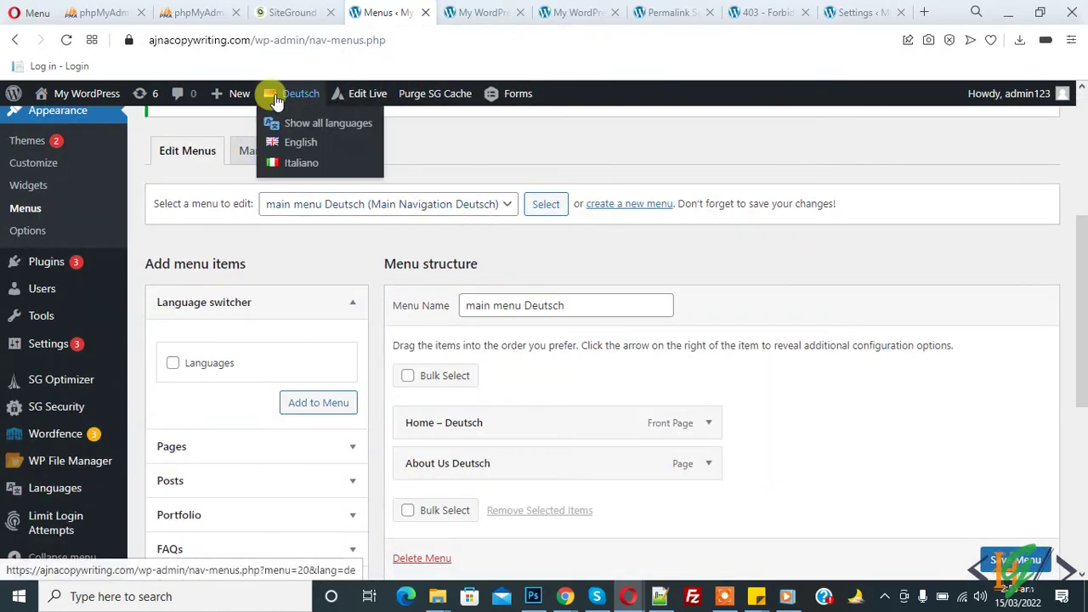
Switch the admin language to Italiano and start a new menu named 'main menu Italiano'.
{"action": "left_click", "coordinate": [293, 161]}
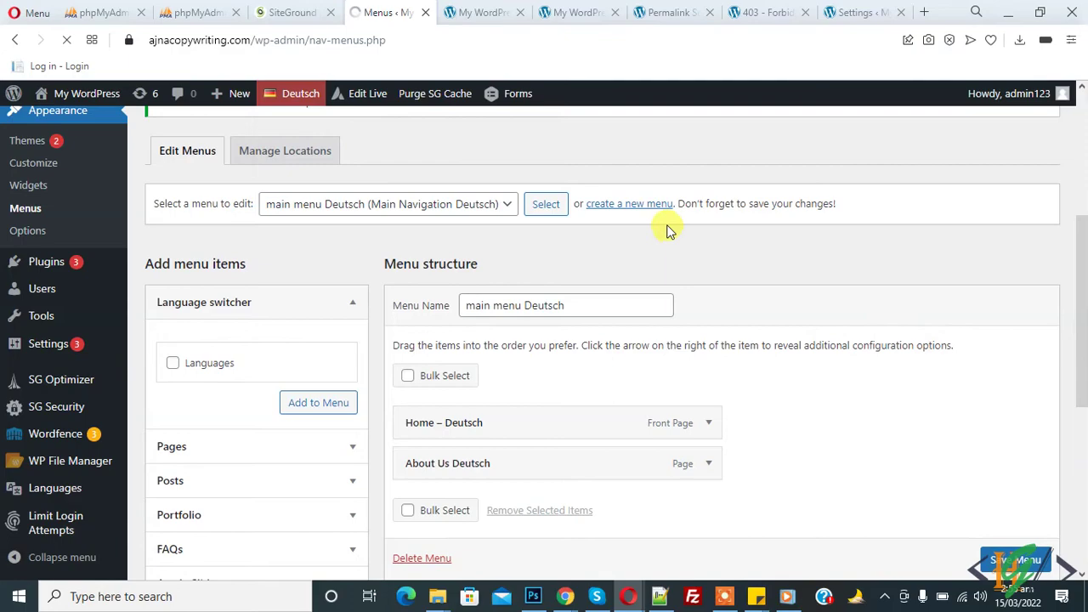
{"action": "scroll", "coordinate": [616, 212], "scroll_direction": "down", "scroll_amount": 2}
{"action": "scroll", "coordinate": [545, 219], "scroll_direction": "down", "scroll_amount": 2}
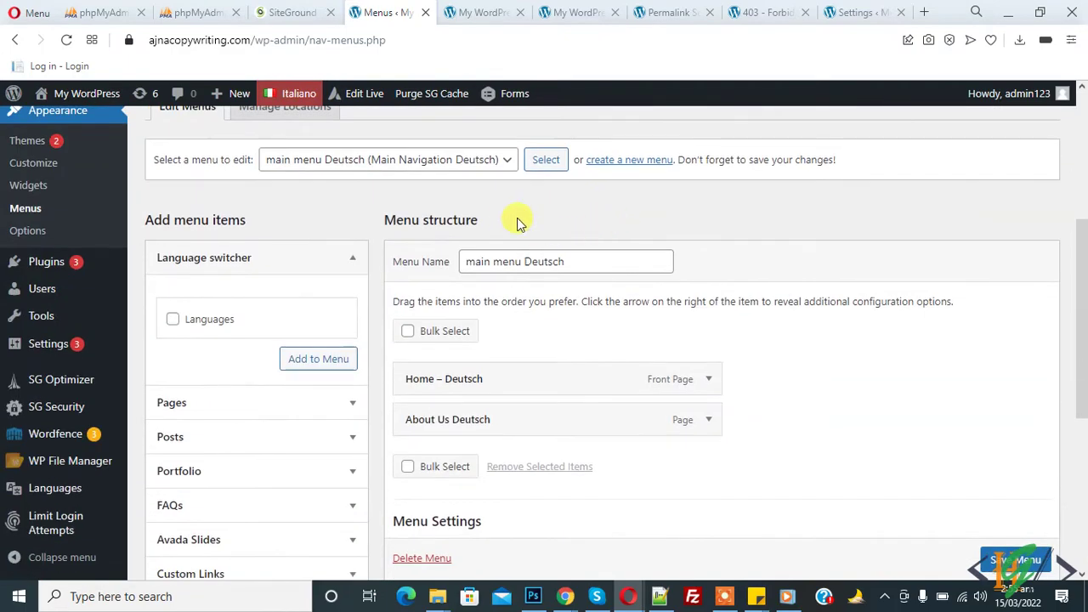
{"action": "left_click", "coordinate": [621, 163]}
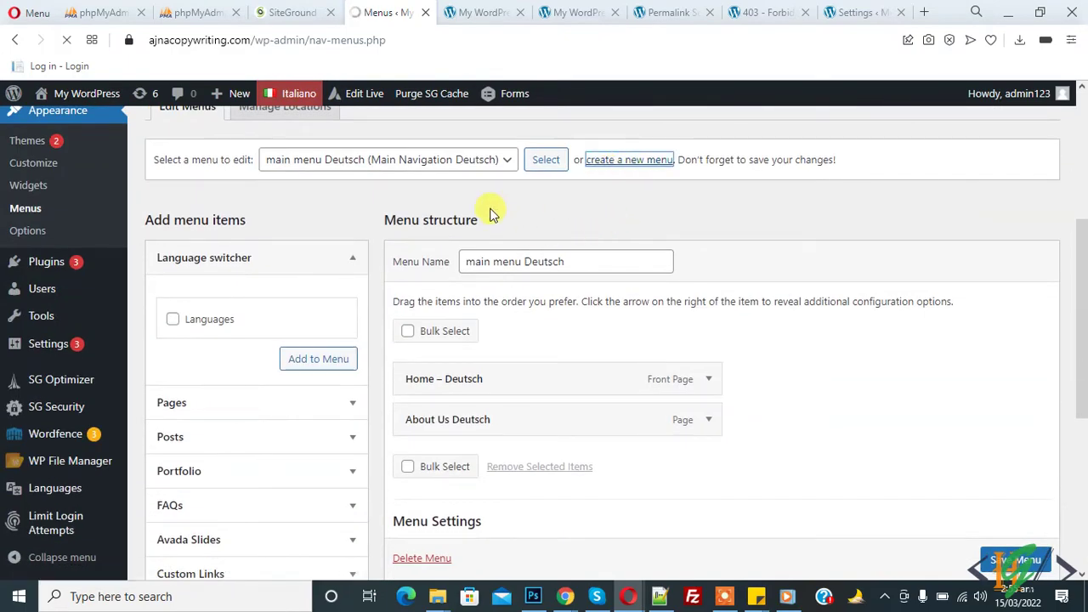
{"action": "scroll", "coordinate": [368, 214], "scroll_direction": "down", "scroll_amount": 3}
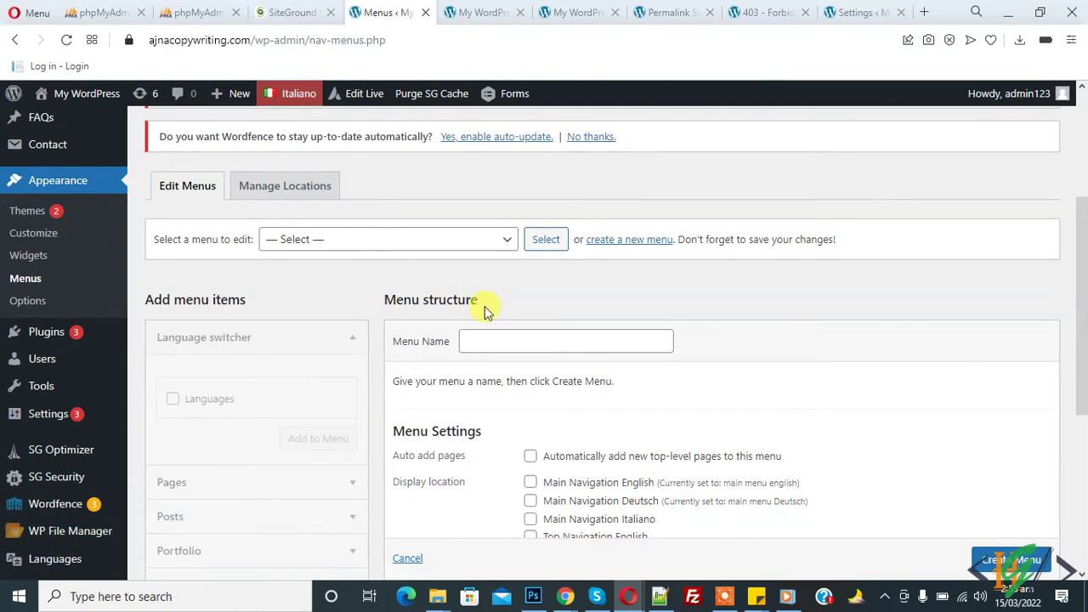
{"action": "left_click", "coordinate": [501, 340]}
{"action": "left_click", "coordinate": [528, 437]}
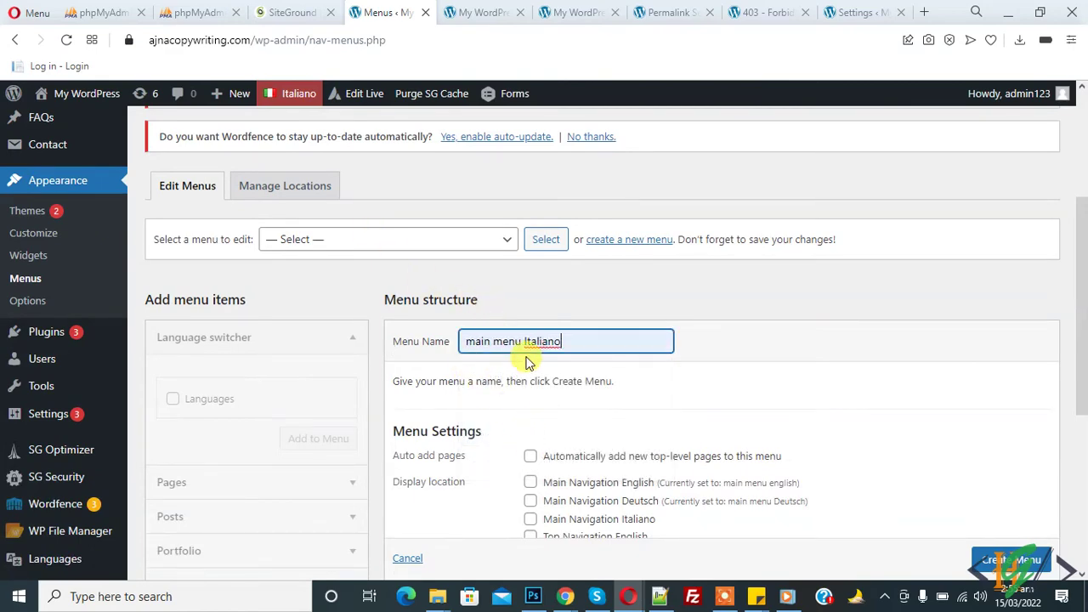
Assign the new menu to Main Navigation Italiano and create it.
{"action": "scroll", "coordinate": [561, 342], "scroll_direction": "down", "scroll_amount": 3}
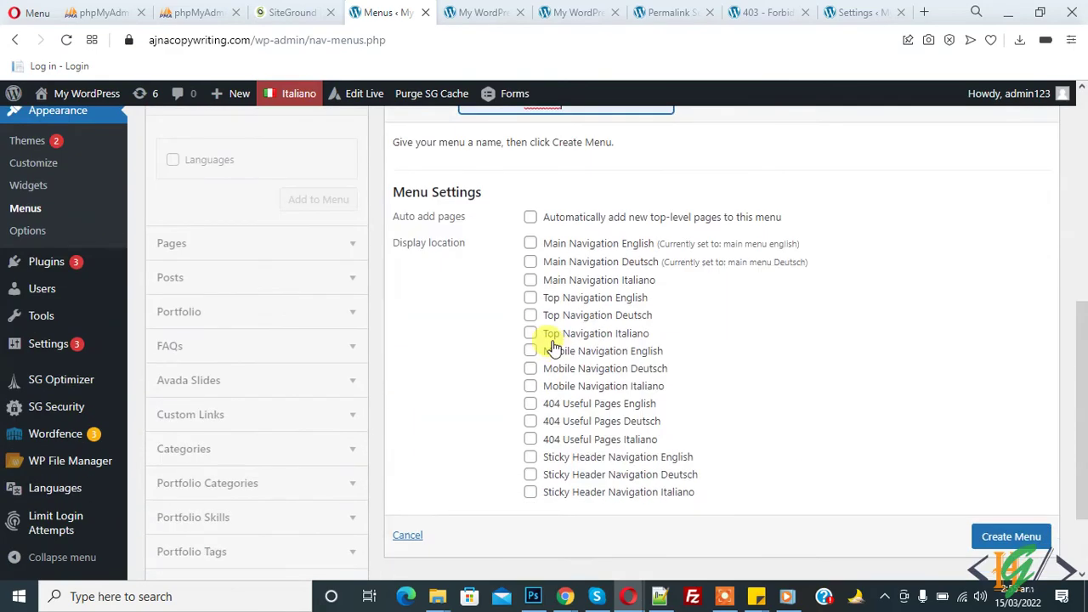
{"action": "left_click", "coordinate": [530, 281]}
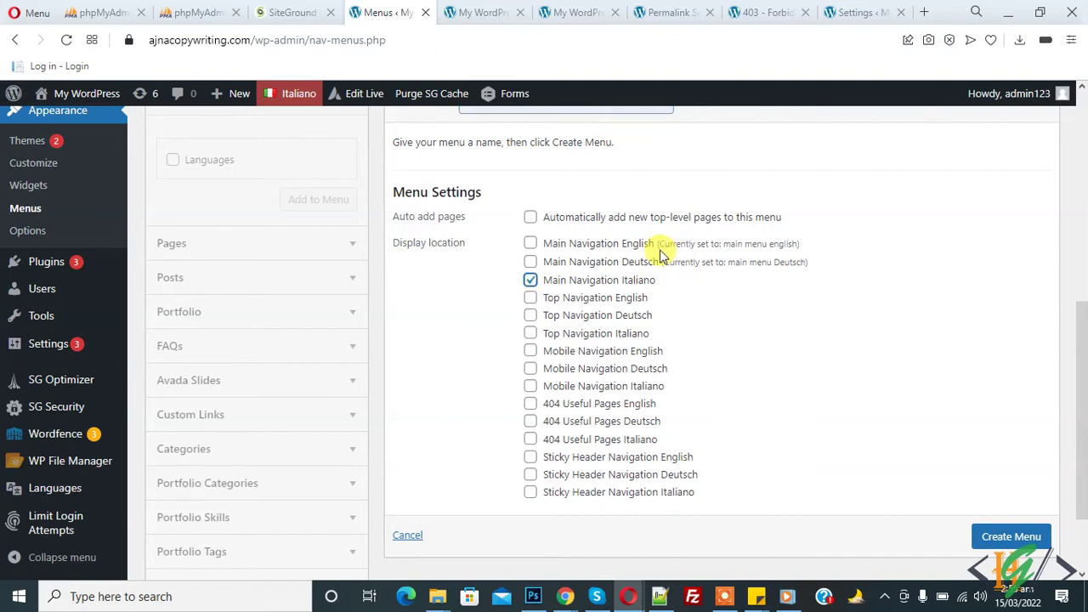
{"action": "left_click_drag", "start_coordinate": [670, 244], "coordinate": [784, 244]}
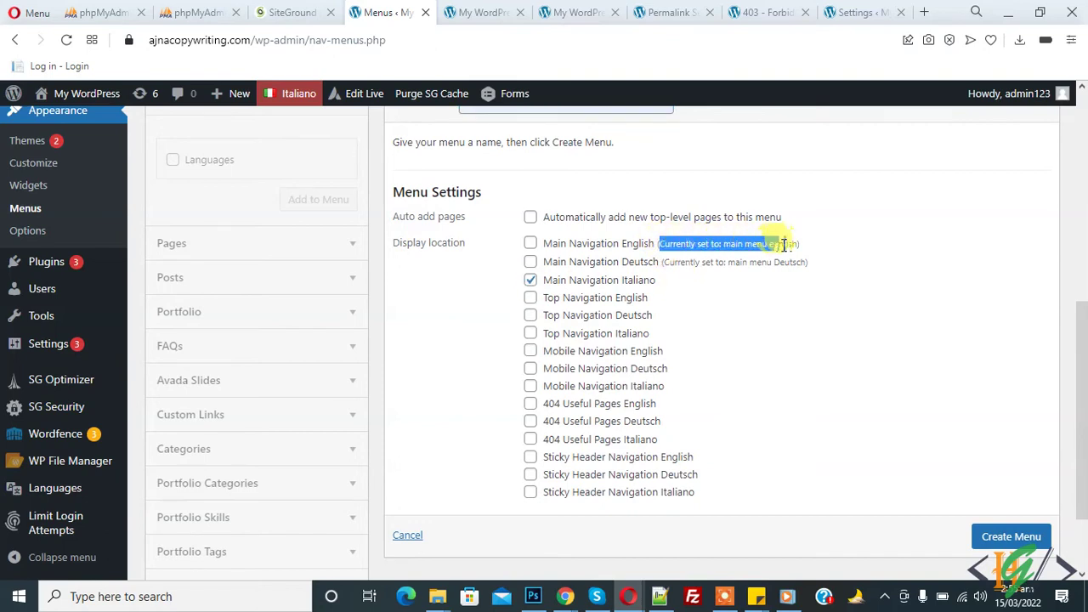
{"action": "left_click_drag", "start_coordinate": [663, 262], "coordinate": [778, 263]}
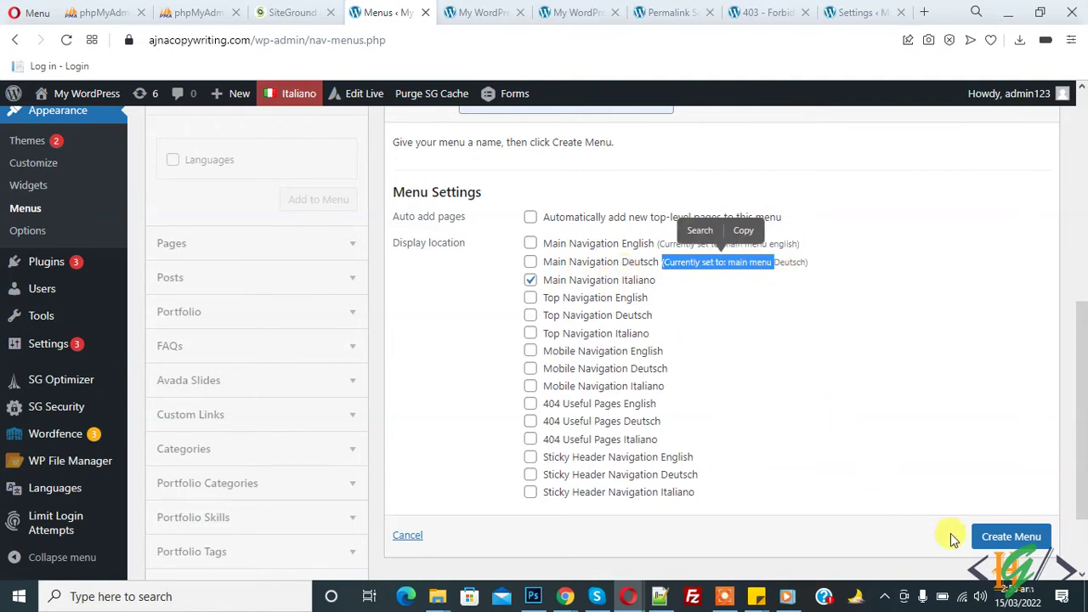
{"action": "left_click", "coordinate": [997, 541]}
{"action": "scroll", "coordinate": [996, 541], "scroll_direction": "down", "scroll_amount": 1}
{"action": "left_click", "coordinate": [1014, 528]}
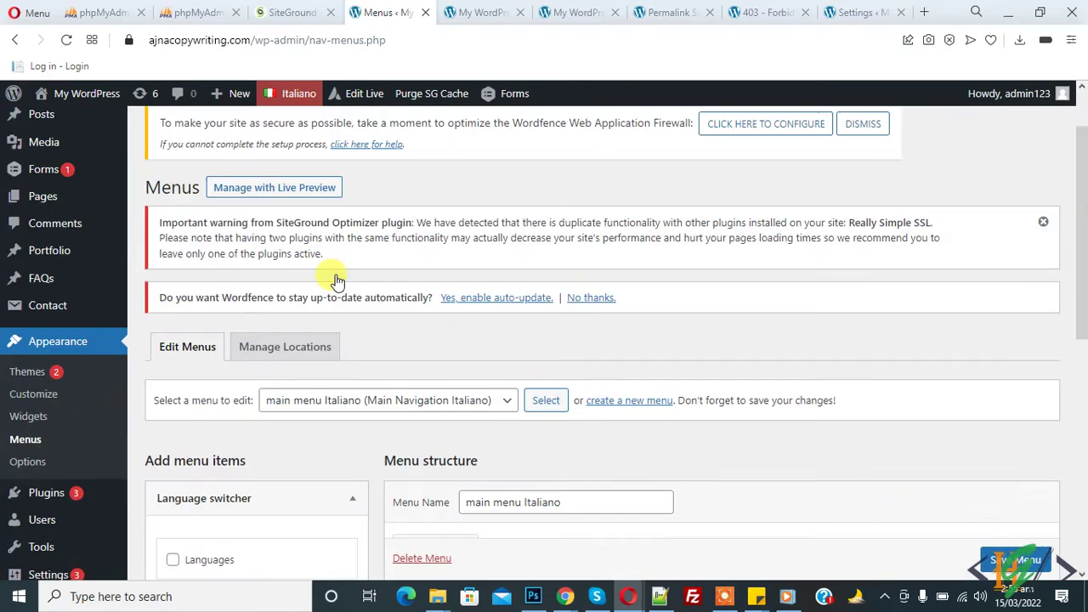
{"action": "scroll", "coordinate": [335, 279], "scroll_direction": "down", "scroll_amount": 3}
{"action": "scroll", "coordinate": [292, 267], "scroll_direction": "down", "scroll_amount": 3}
{"action": "left_click", "coordinate": [225, 247]}
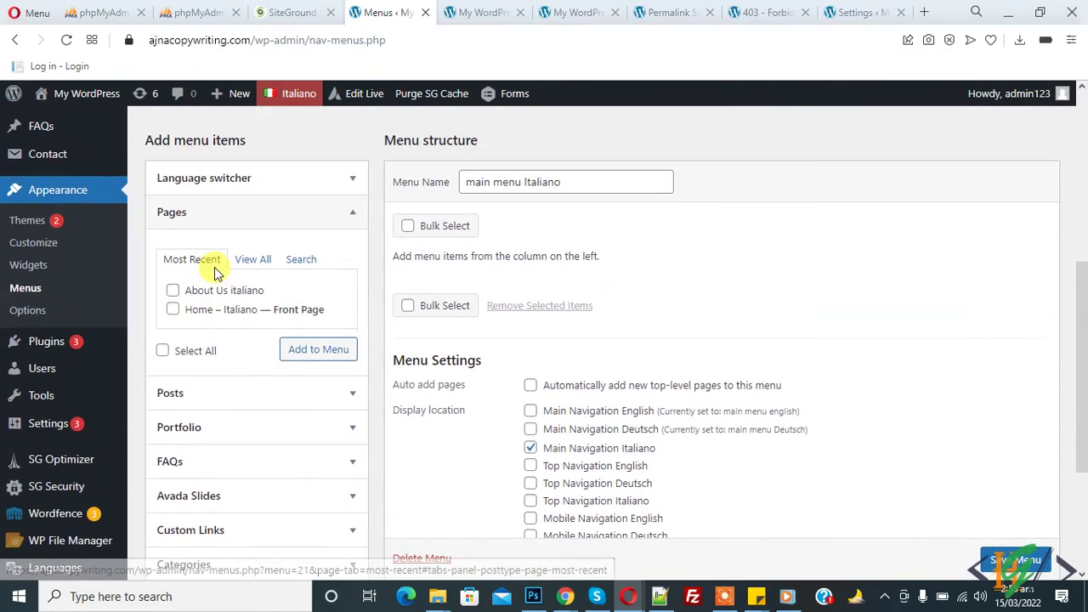
{"action": "left_click", "coordinate": [173, 290]}
{"action": "left_click", "coordinate": [318, 349]}
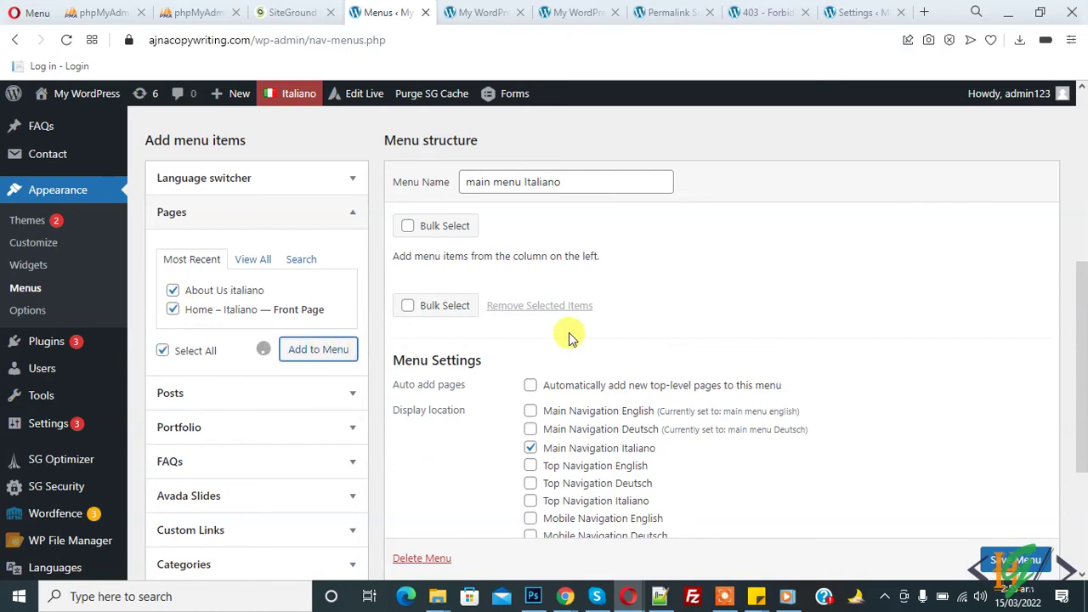
{"action": "left_click_drag", "start_coordinate": [519, 336], "coordinate": [532, 285]}
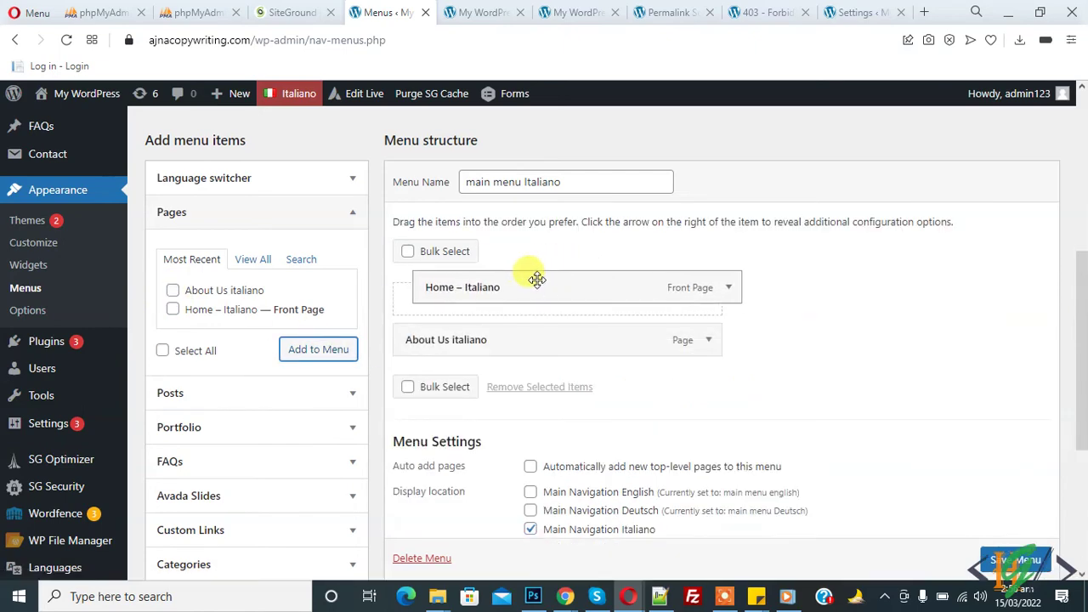
{"action": "scroll", "coordinate": [797, 366], "scroll_direction": "down", "scroll_amount": 2}
{"action": "scroll", "coordinate": [978, 510], "scroll_direction": "down", "scroll_amount": 1}
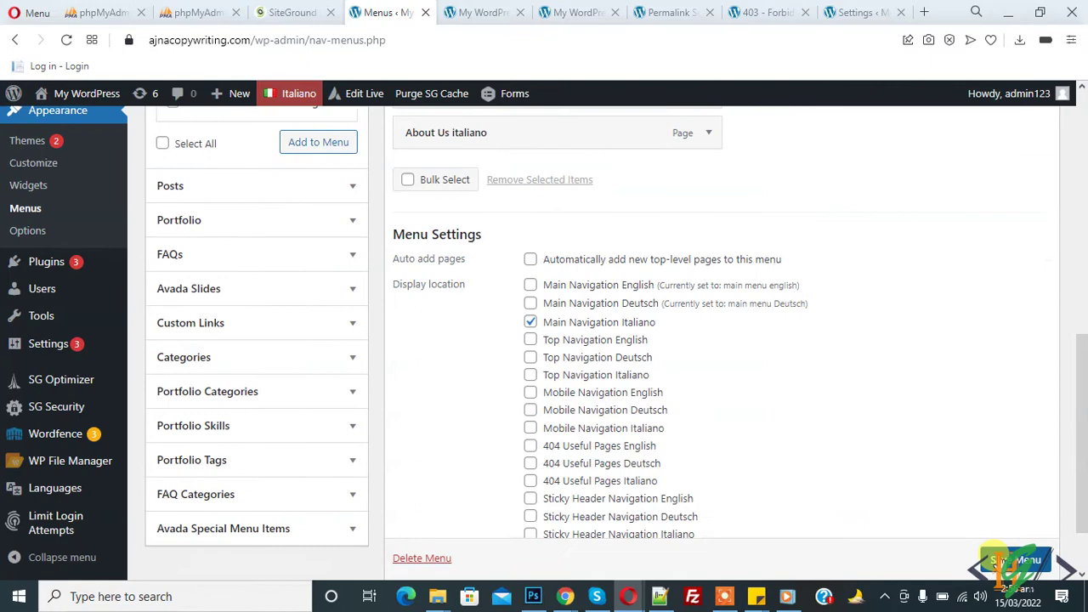
{"action": "left_click", "coordinate": [1016, 560]}
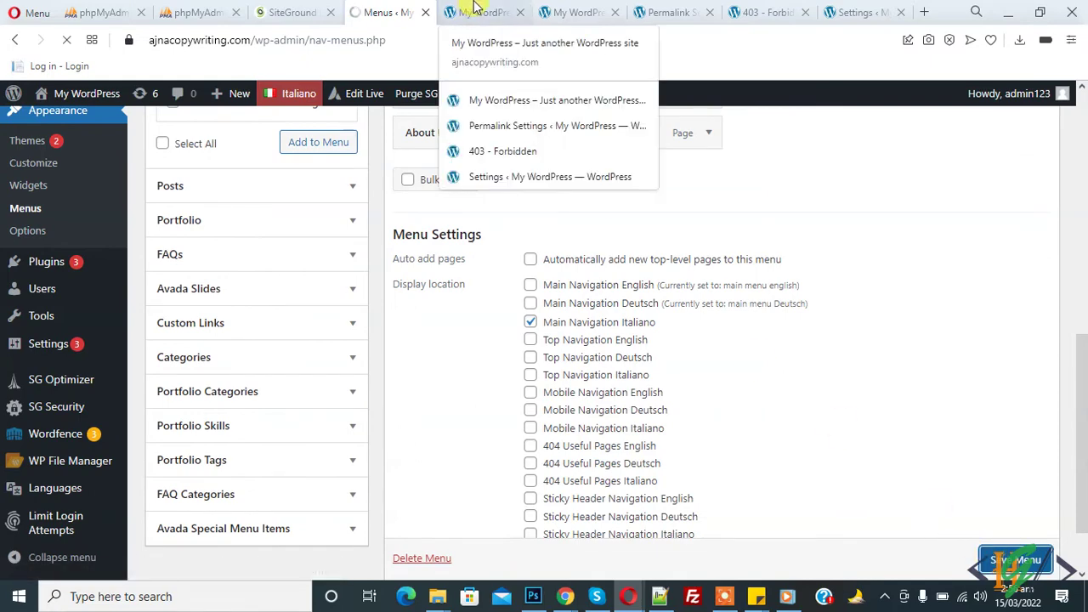
{"action": "left_click", "coordinate": [476, 12]}
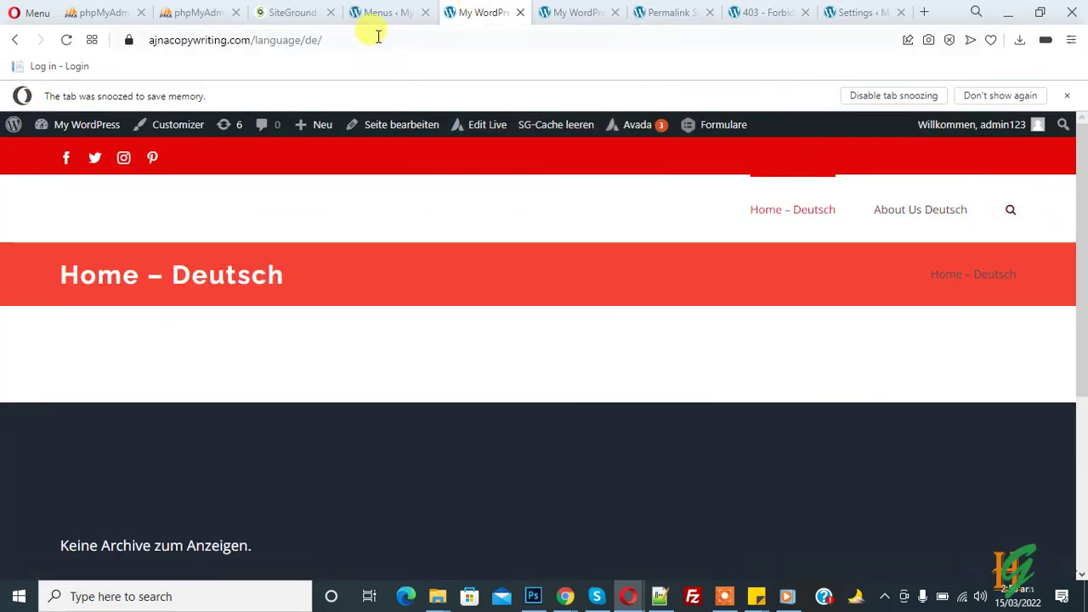
{"action": "left_click", "coordinate": [397, 10]}
{"action": "left_click", "coordinate": [469, 8]}
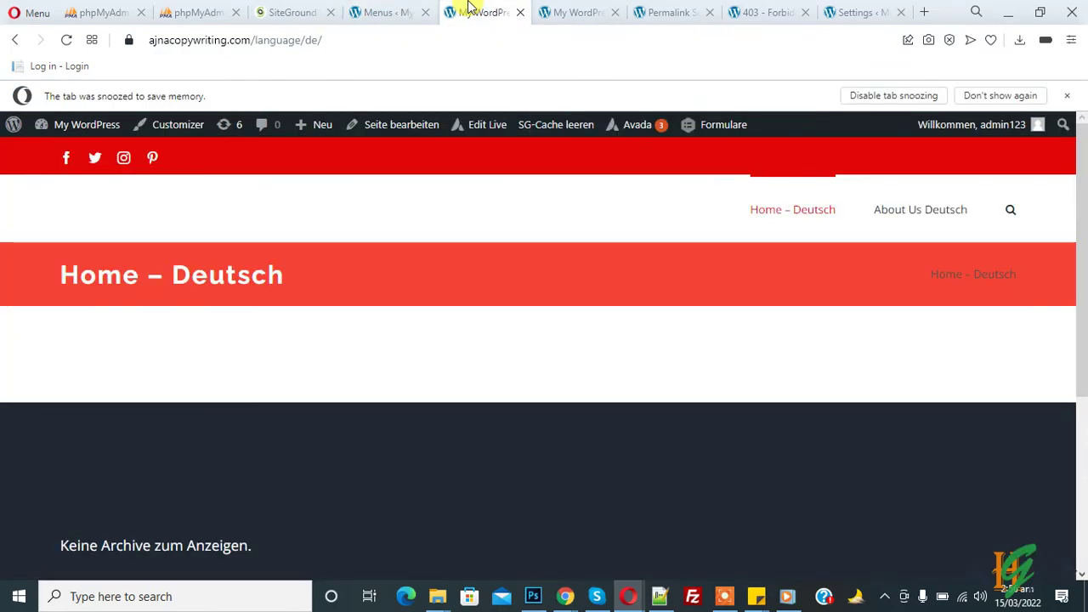
{"action": "left_click", "coordinate": [413, 10]}
{"action": "scroll", "coordinate": [413, 117], "scroll_direction": "down", "scroll_amount": 4}
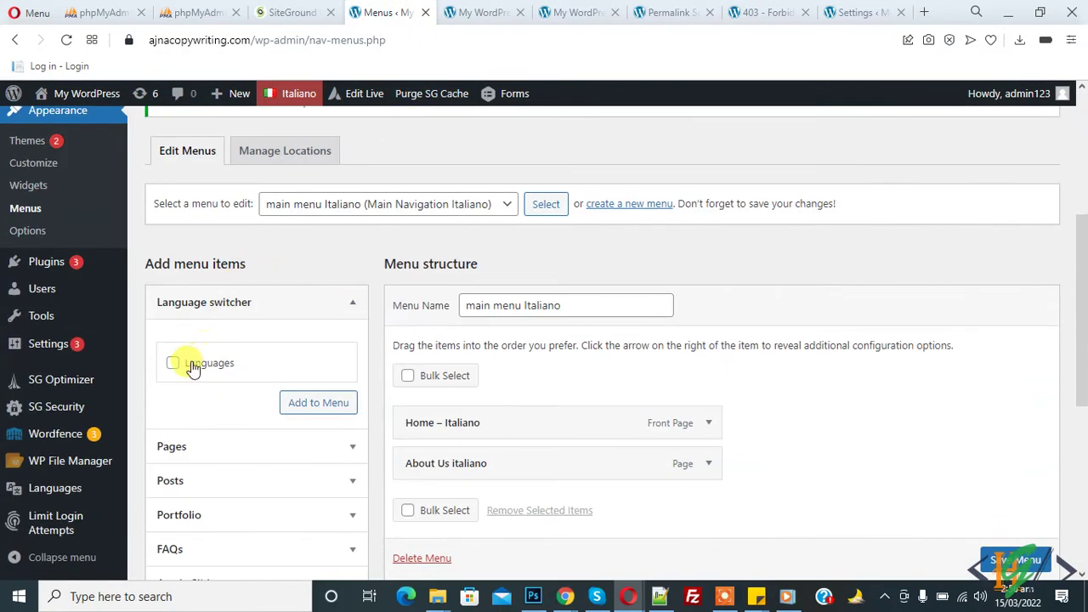
Add a Languages dropdown to the Italiano menu, forcing front-page links and hiding the current language, then save.
{"action": "left_click", "coordinate": [192, 366]}
{"action": "scroll", "coordinate": [330, 338], "scroll_direction": "down", "scroll_amount": 3}
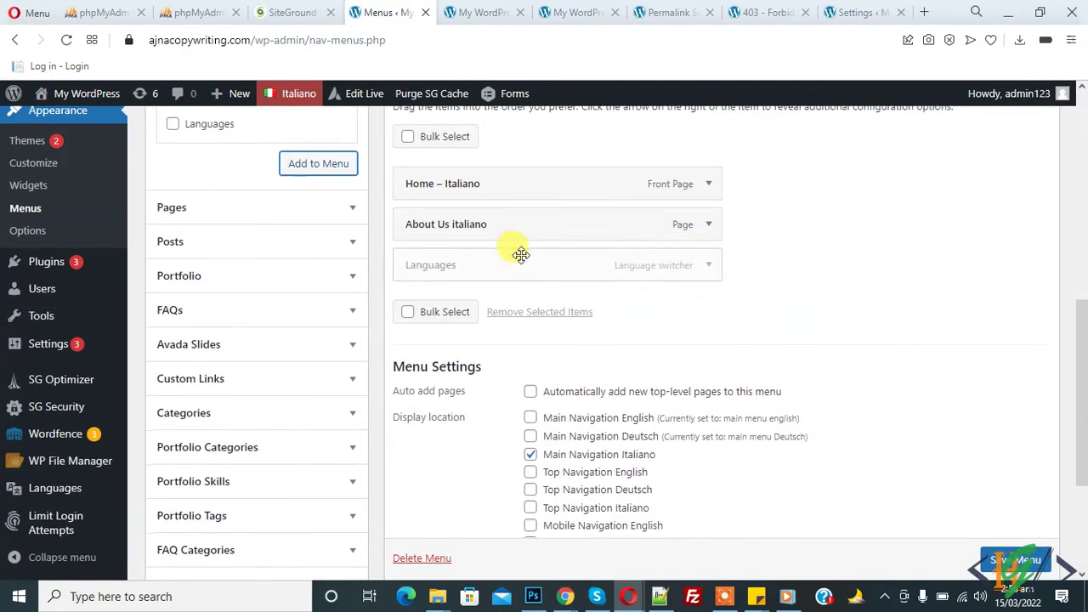
{"action": "left_click", "coordinate": [707, 265]}
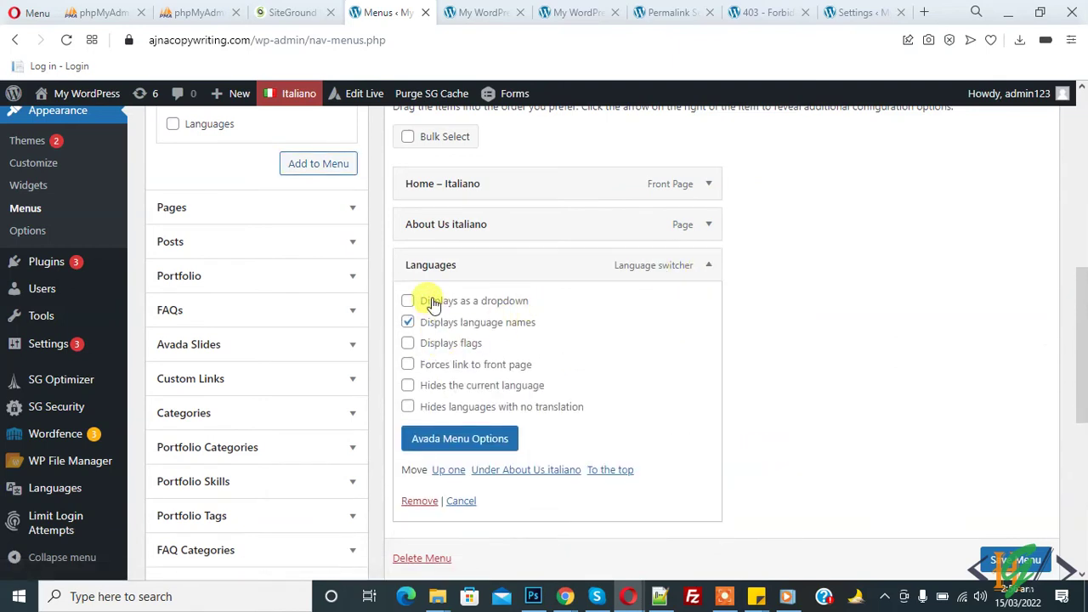
{"action": "left_click", "coordinate": [434, 303]}
{"action": "left_click", "coordinate": [444, 367]}
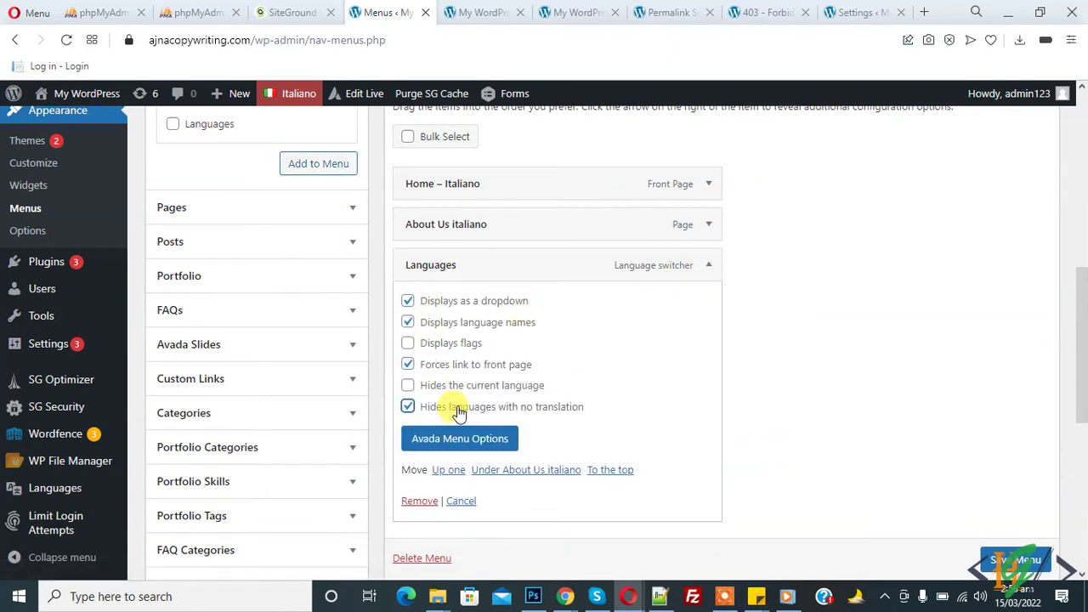
{"action": "left_click", "coordinate": [452, 387]}
{"action": "left_click", "coordinate": [1003, 557]}
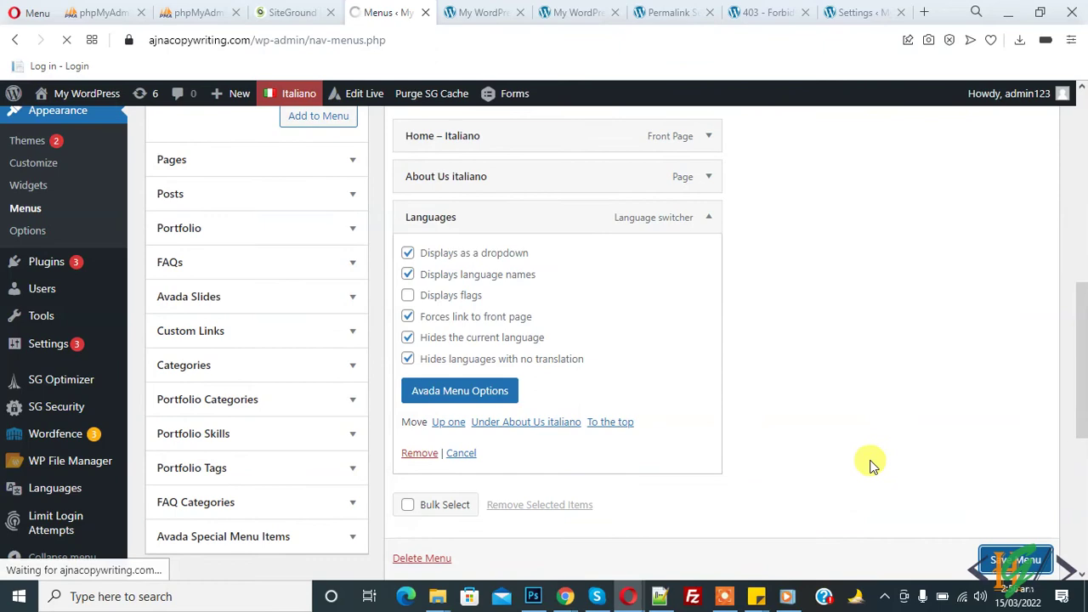
{"action": "scroll", "coordinate": [651, 267], "scroll_direction": "down", "scroll_amount": 5}
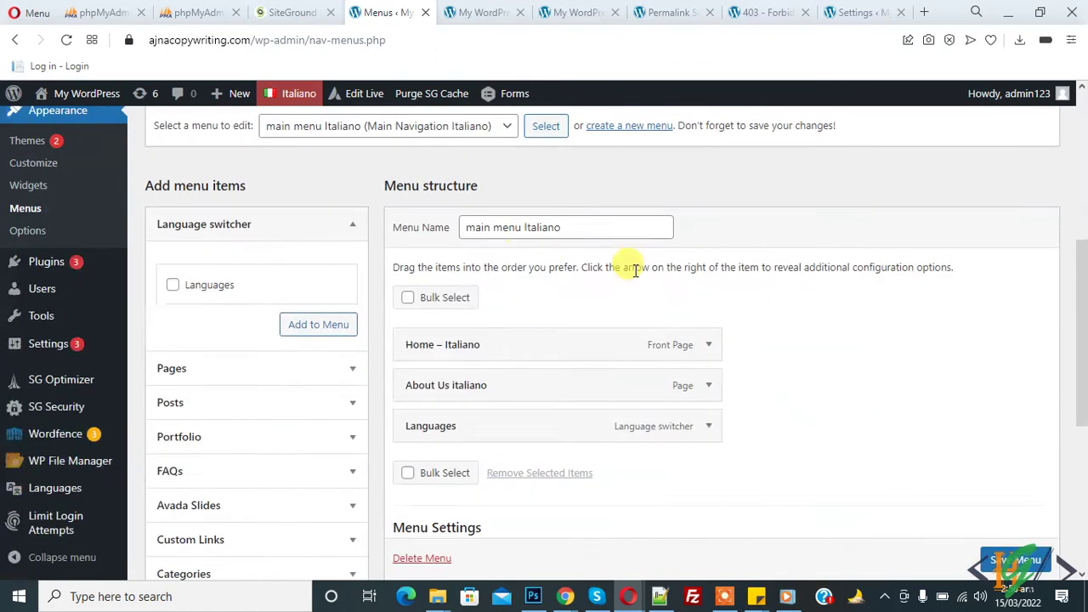
Load 'main menu Deutsch' for editing.
{"action": "left_click", "coordinate": [436, 124]}
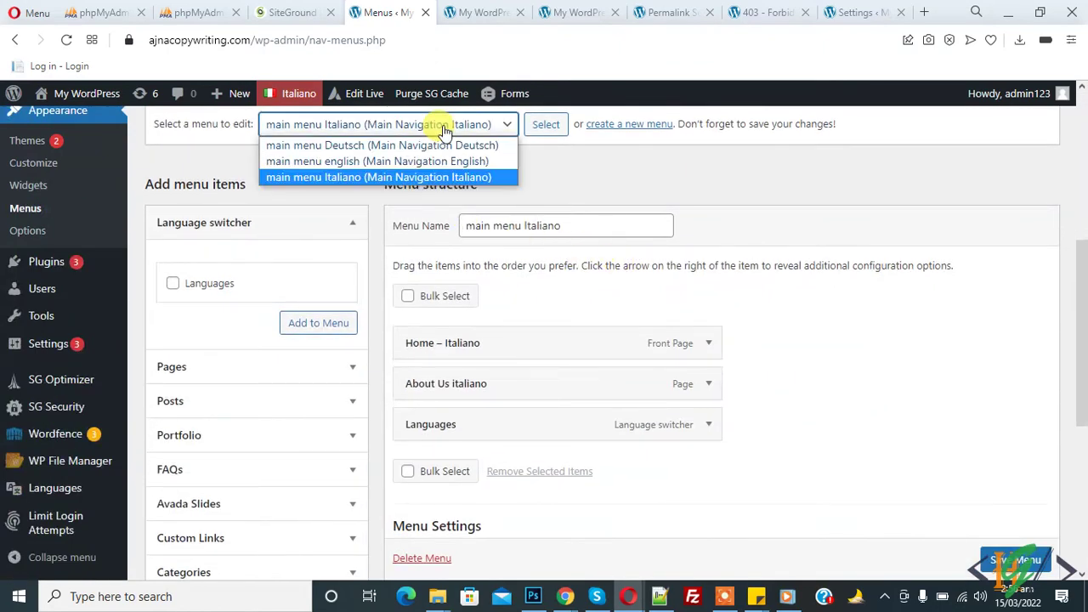
{"action": "left_click", "coordinate": [477, 145]}
{"action": "left_click", "coordinate": [546, 128]}
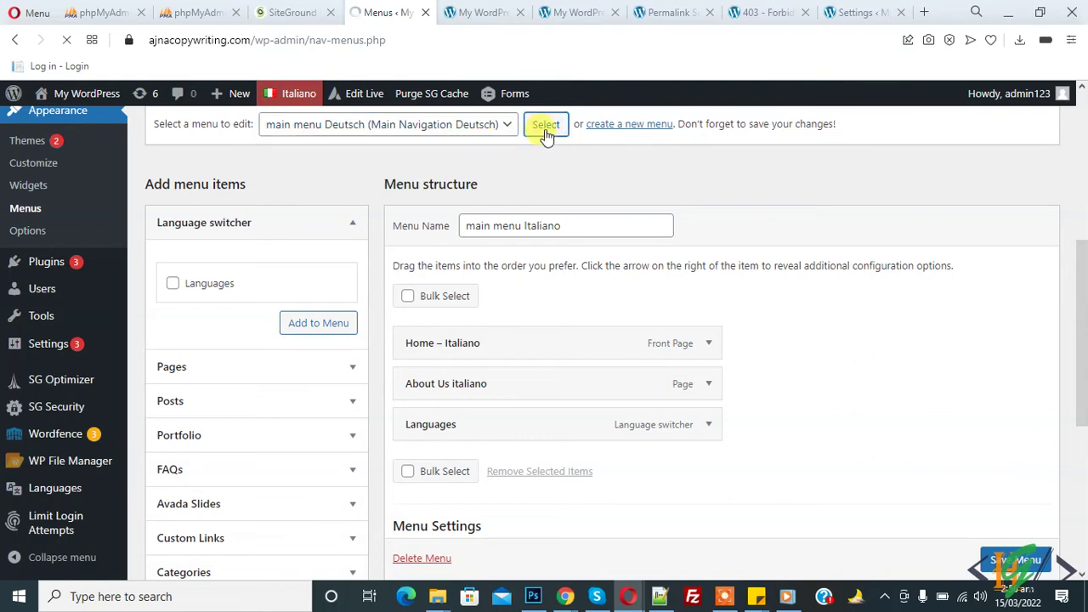
{"action": "scroll", "coordinate": [363, 292], "scroll_direction": "down", "scroll_amount": 2}
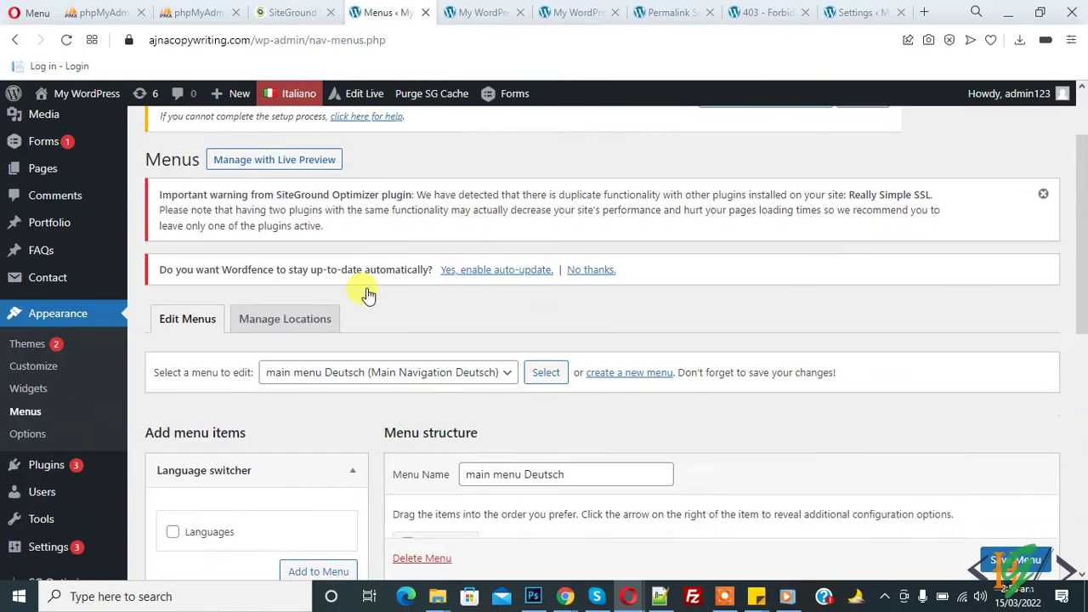
{"action": "scroll", "coordinate": [255, 281], "scroll_direction": "down", "scroll_amount": 4}
Add a Languages switcher hiding untranslated languages and forcing front-page links, then save.
{"action": "left_click", "coordinate": [200, 321]}
{"action": "left_click", "coordinate": [332, 360]}
{"action": "scroll", "coordinate": [655, 195], "scroll_direction": "down", "scroll_amount": 2}
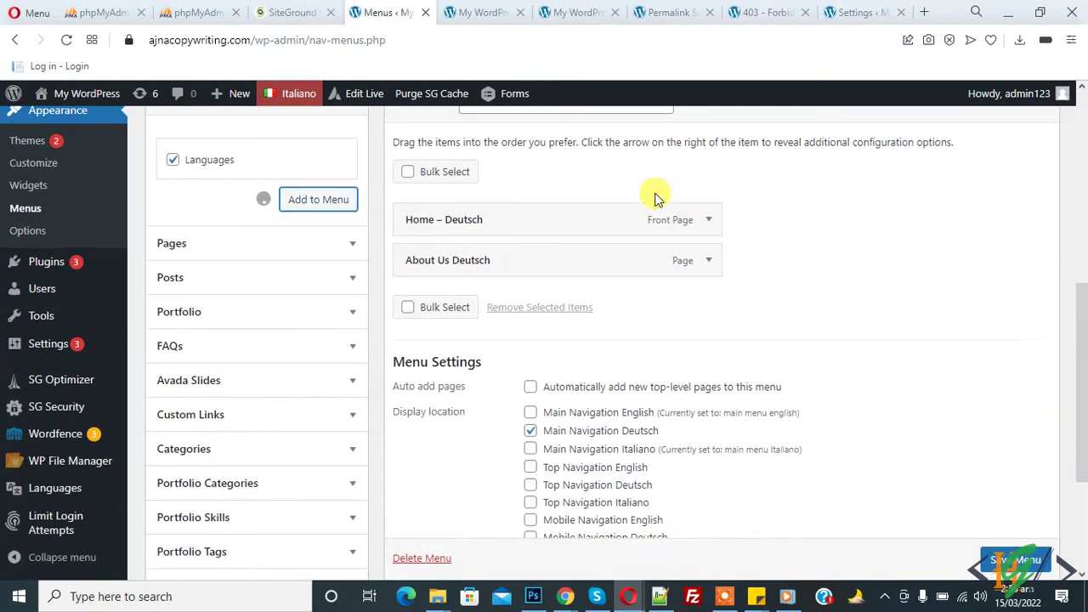
{"action": "left_click", "coordinate": [709, 301]}
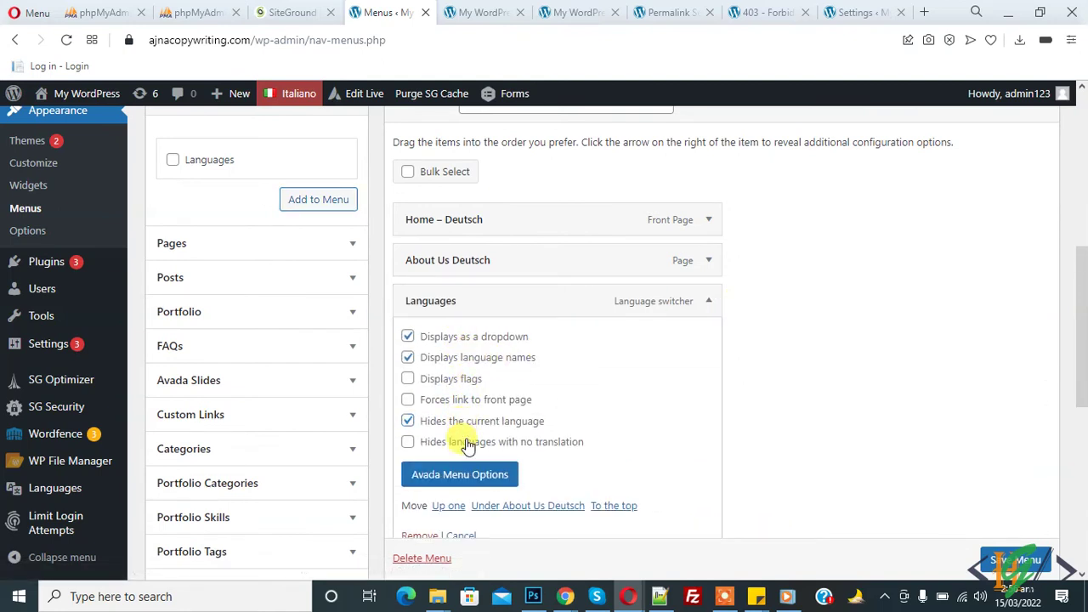
{"action": "left_click", "coordinate": [408, 441]}
{"action": "left_click", "coordinate": [408, 399]}
{"action": "scroll", "coordinate": [1015, 560], "scroll_direction": "down", "scroll_amount": 1}
{"action": "left_click", "coordinate": [1015, 559]}
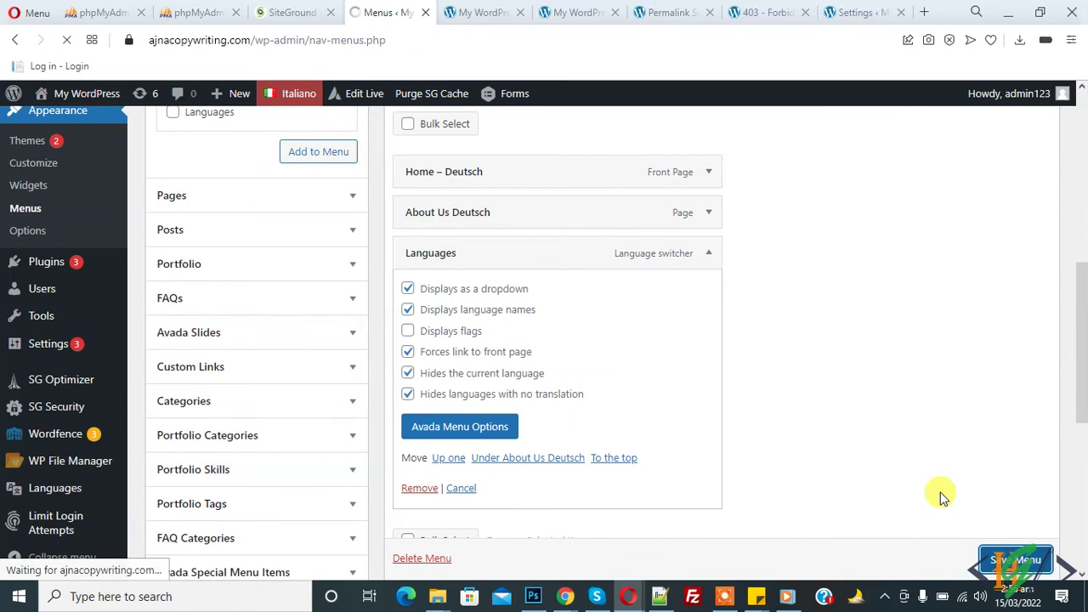
Check the German site's dropdown, then enable flags on the Deutsch Languages item and save.
{"action": "left_click", "coordinate": [481, 12]}
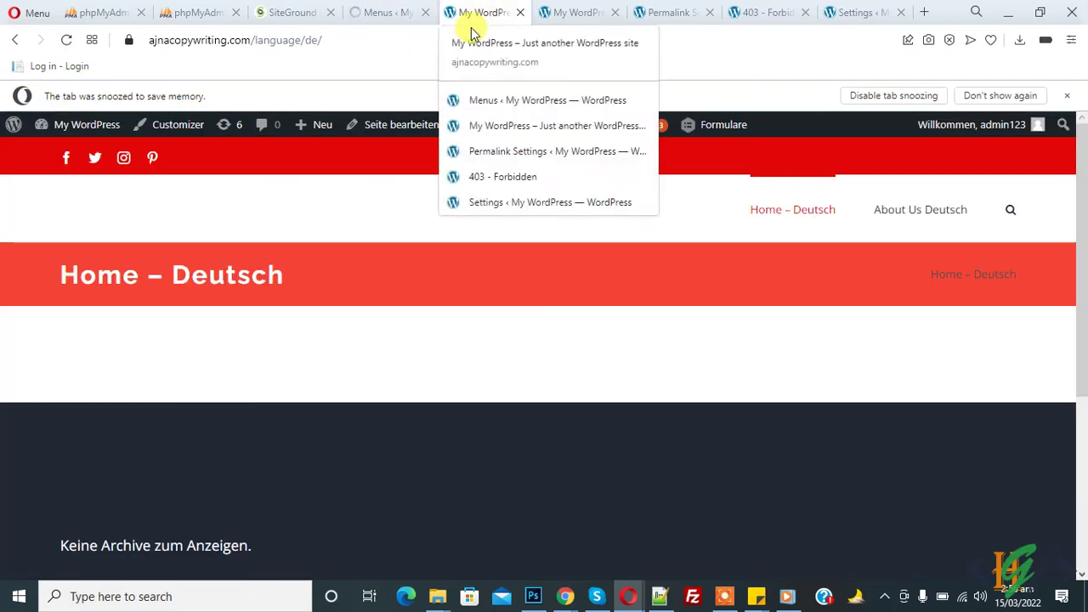
{"action": "left_click", "coordinate": [433, 34]}
{"action": "key", "text": "Return"}
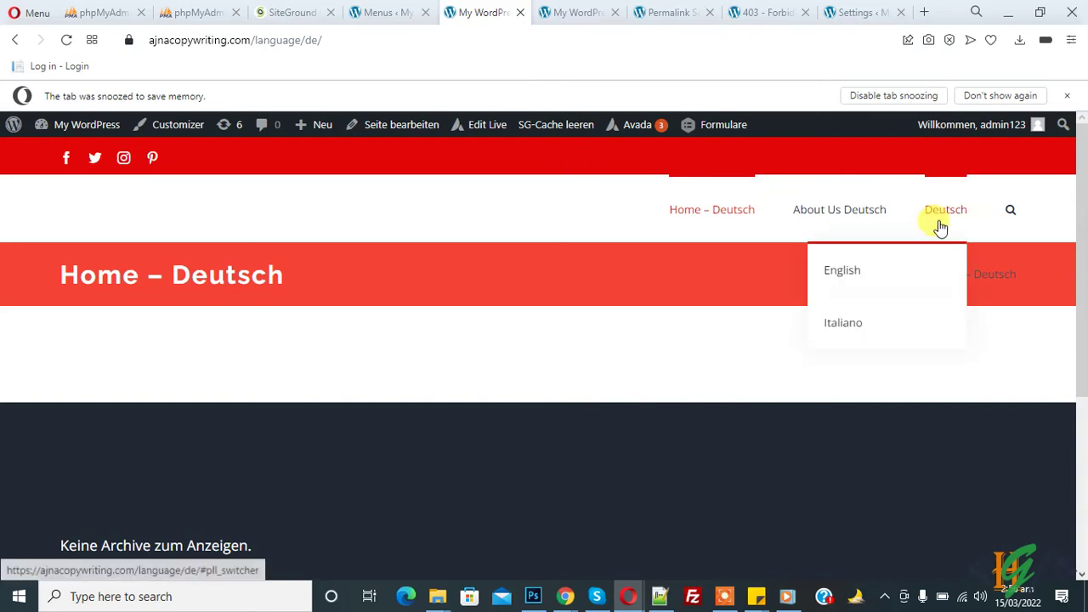
{"action": "left_click", "coordinate": [408, 12]}
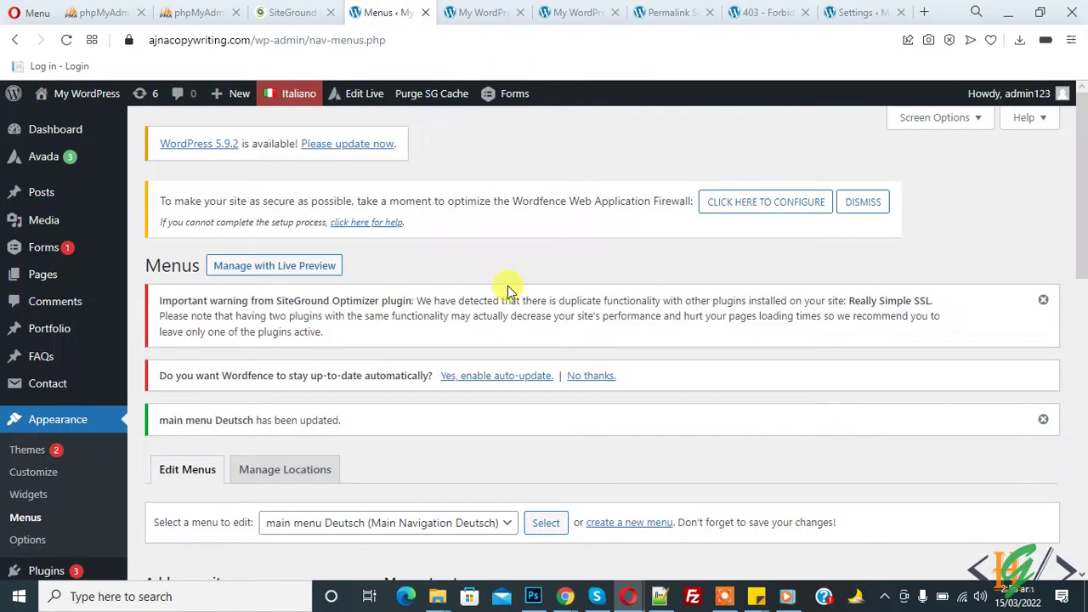
{"action": "scroll", "coordinate": [515, 275], "scroll_direction": "up", "scroll_amount": 3}
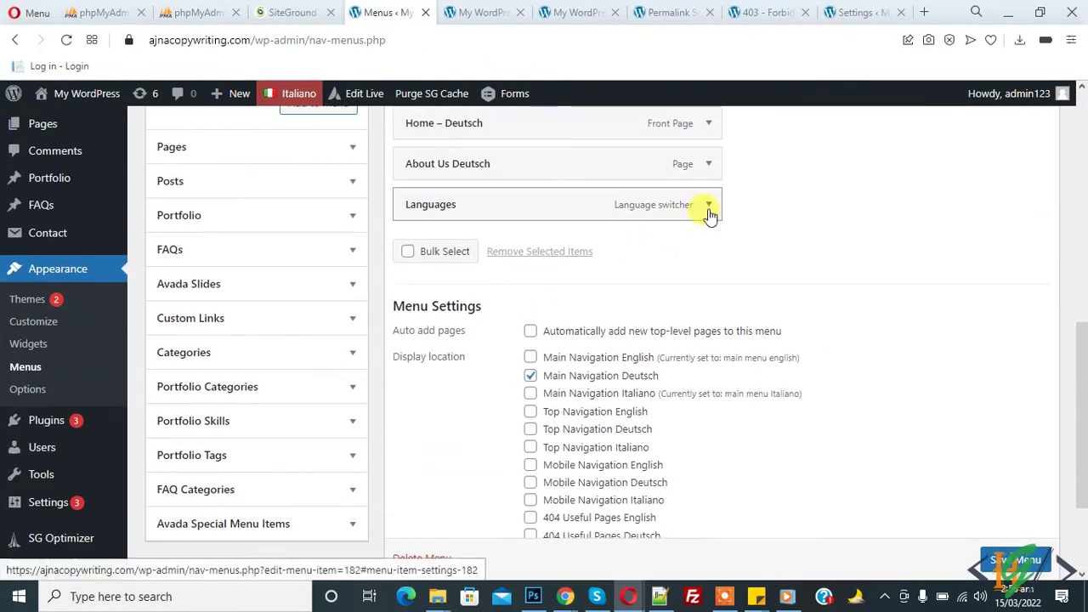
{"action": "left_click", "coordinate": [709, 205]}
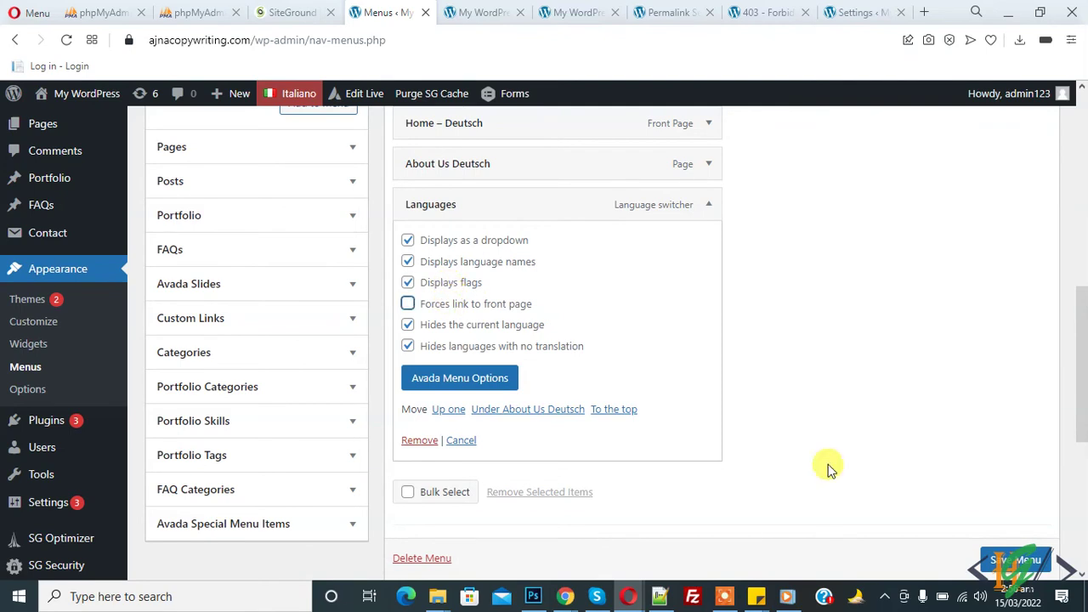
{"action": "left_click", "coordinate": [1016, 559]}
{"action": "scroll", "coordinate": [935, 519], "scroll_direction": "down", "scroll_amount": 1}
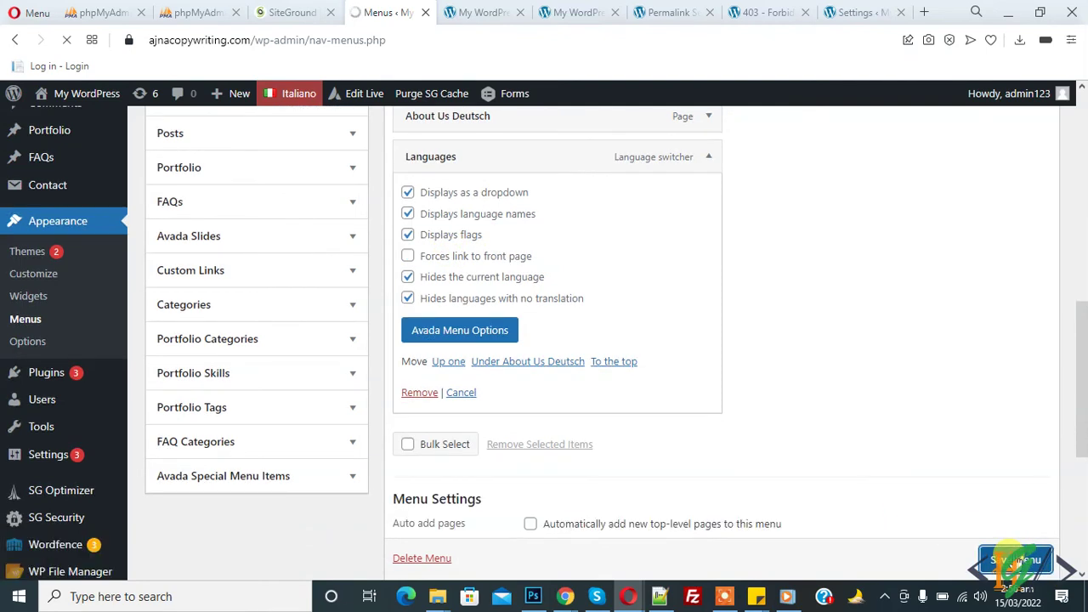
Reload the German site and switch it to Italiano via the flag dropdown.
{"action": "left_click", "coordinate": [463, 13]}
{"action": "left_click", "coordinate": [464, 39]}
{"action": "key", "text": "Return"}
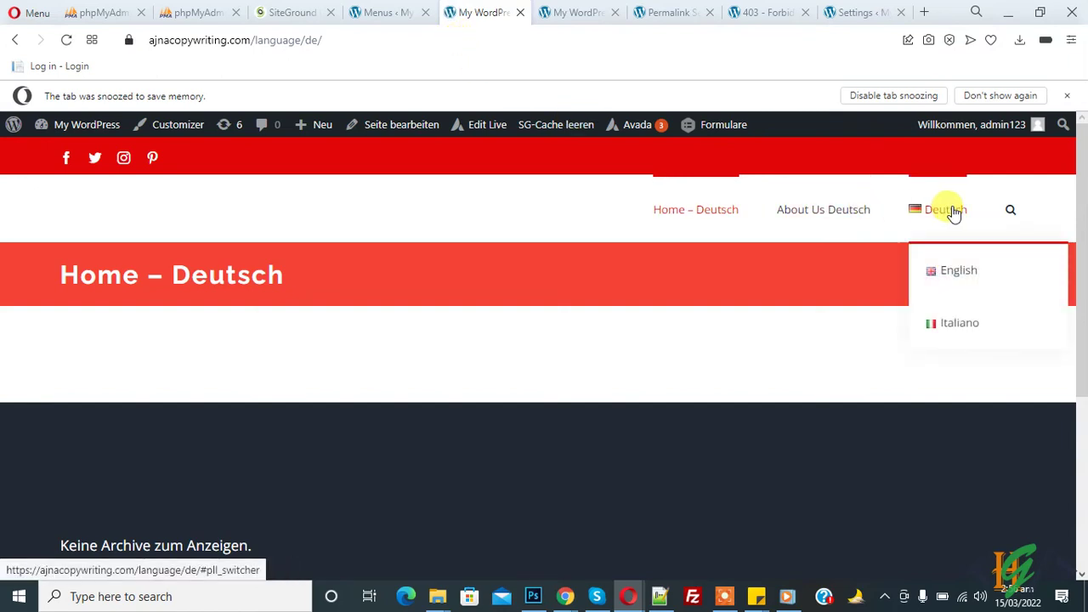
{"action": "left_click", "coordinate": [966, 325]}
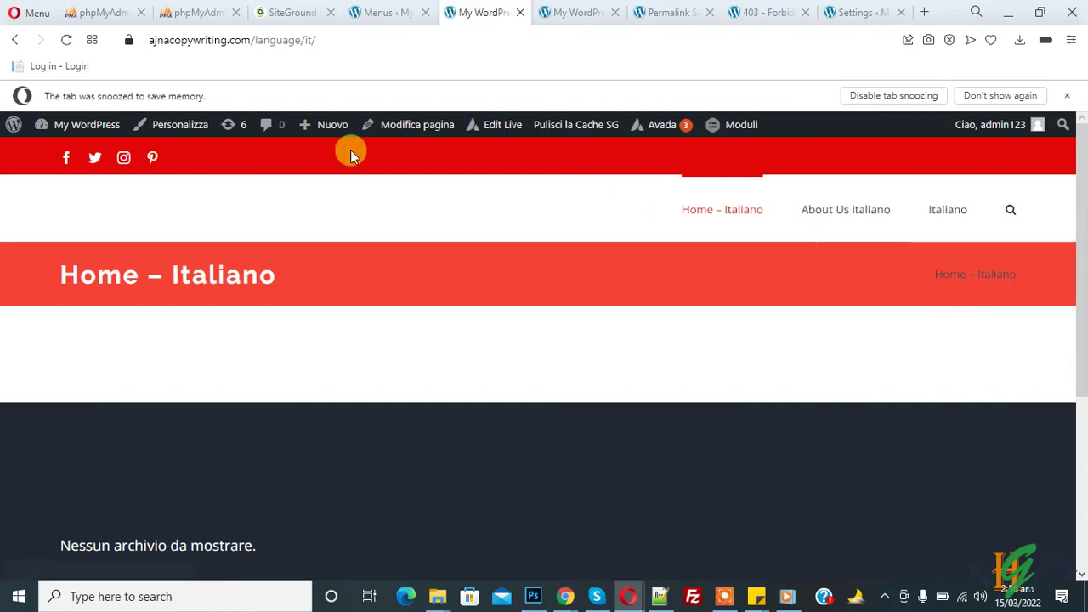
{"action": "left_click", "coordinate": [369, 12]}
Load the 'main menu Italiano' menu for editing.
{"action": "scroll", "coordinate": [522, 279], "scroll_direction": "down", "scroll_amount": 1}
{"action": "scroll", "coordinate": [539, 284], "scroll_direction": "down", "scroll_amount": 3}
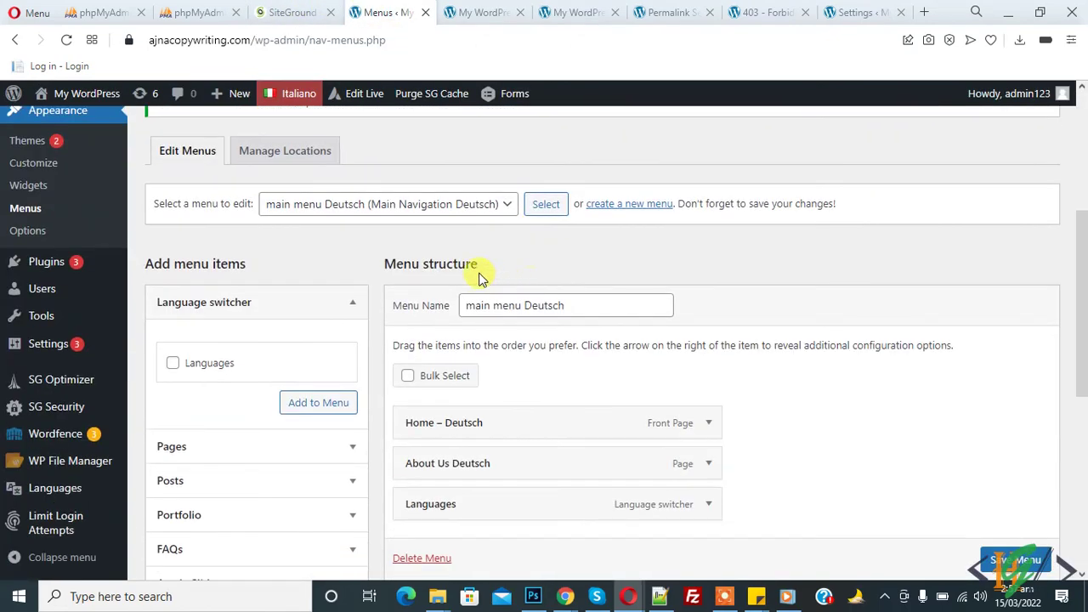
{"action": "left_click", "coordinate": [468, 217]}
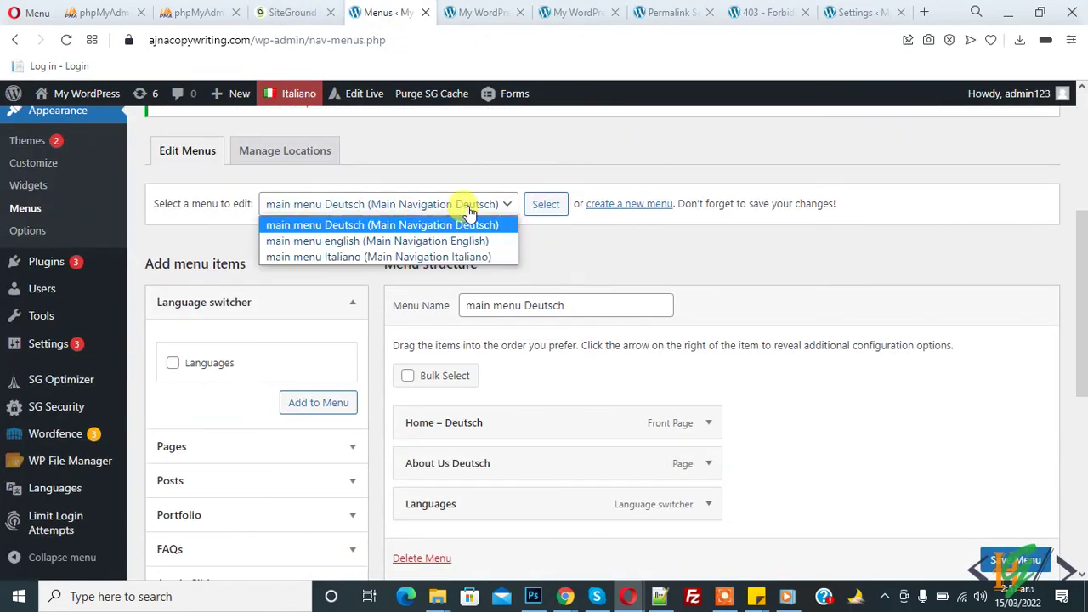
{"action": "left_click", "coordinate": [493, 252]}
{"action": "left_click", "coordinate": [549, 213]}
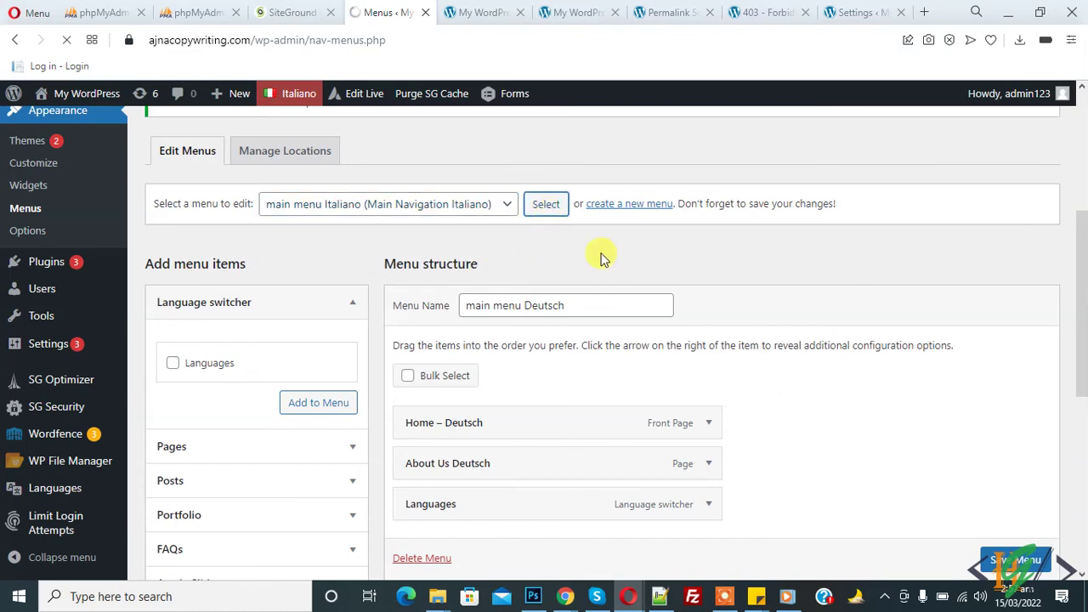
Make the Languages dropdown display flags without forcing front-page links, and save the Italiano menu.
{"action": "scroll", "coordinate": [491, 221], "scroll_direction": "down", "scroll_amount": 3}
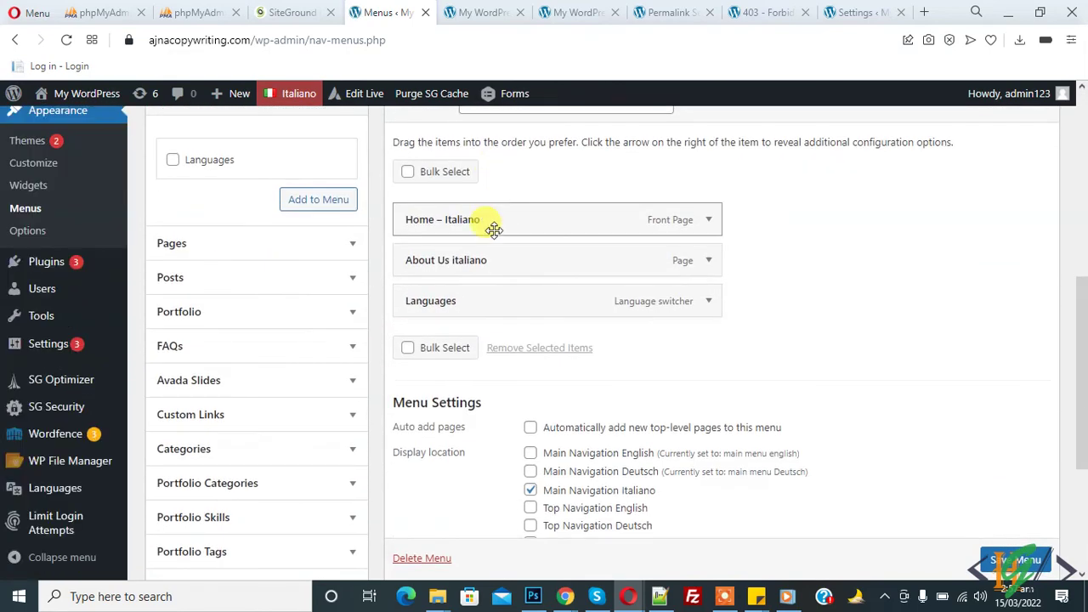
{"action": "left_click", "coordinate": [709, 308]}
{"action": "scroll", "coordinate": [438, 268], "scroll_direction": "down", "scroll_amount": 2}
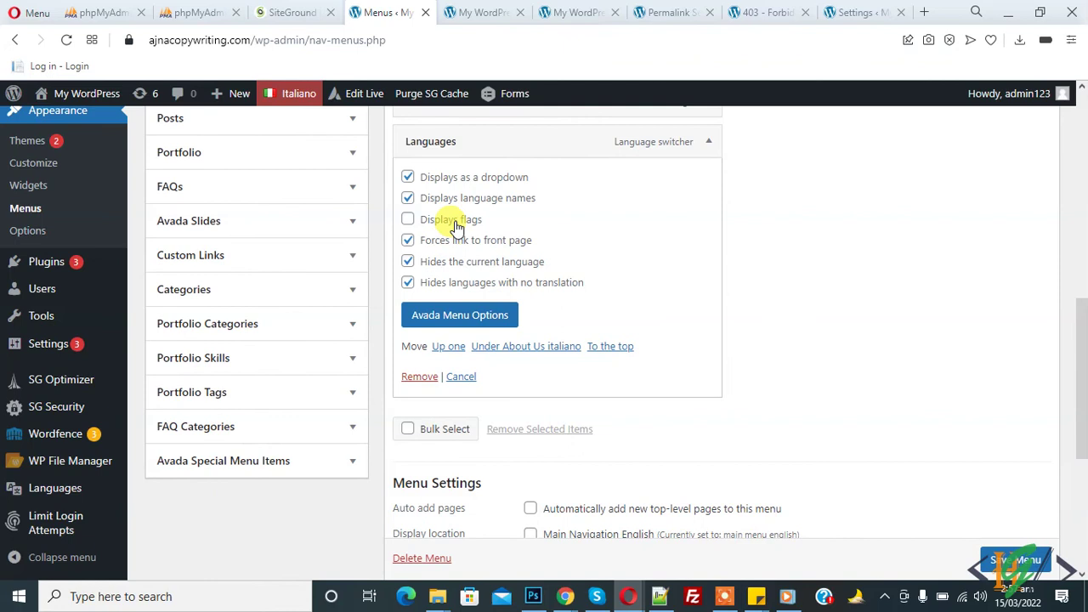
{"action": "left_click", "coordinate": [999, 554]}
{"action": "scroll", "coordinate": [999, 554], "scroll_direction": "down", "scroll_amount": 1}
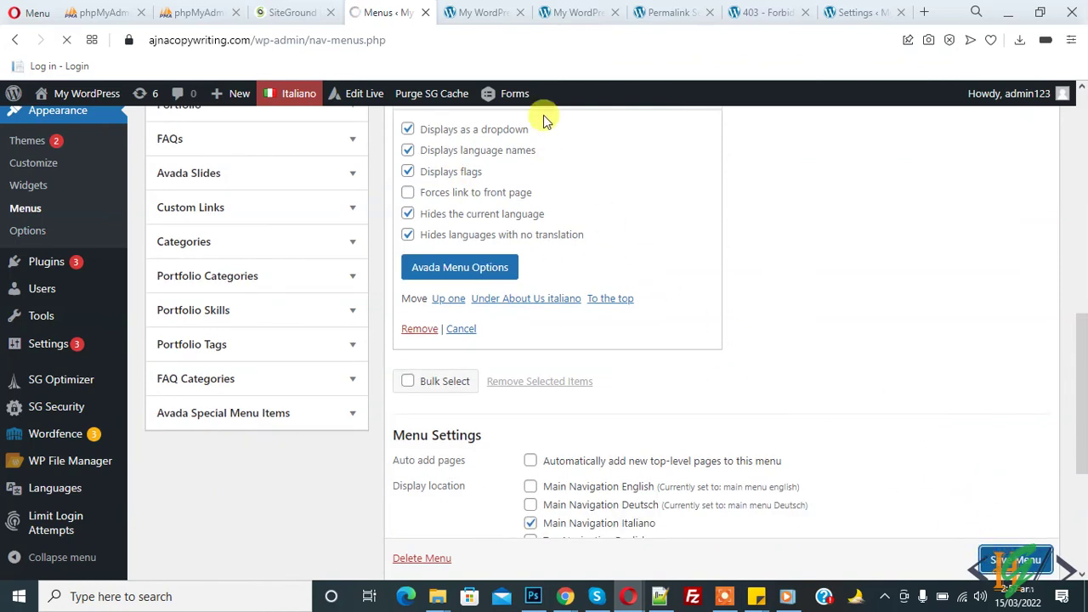
{"action": "left_click", "coordinate": [481, 12]}
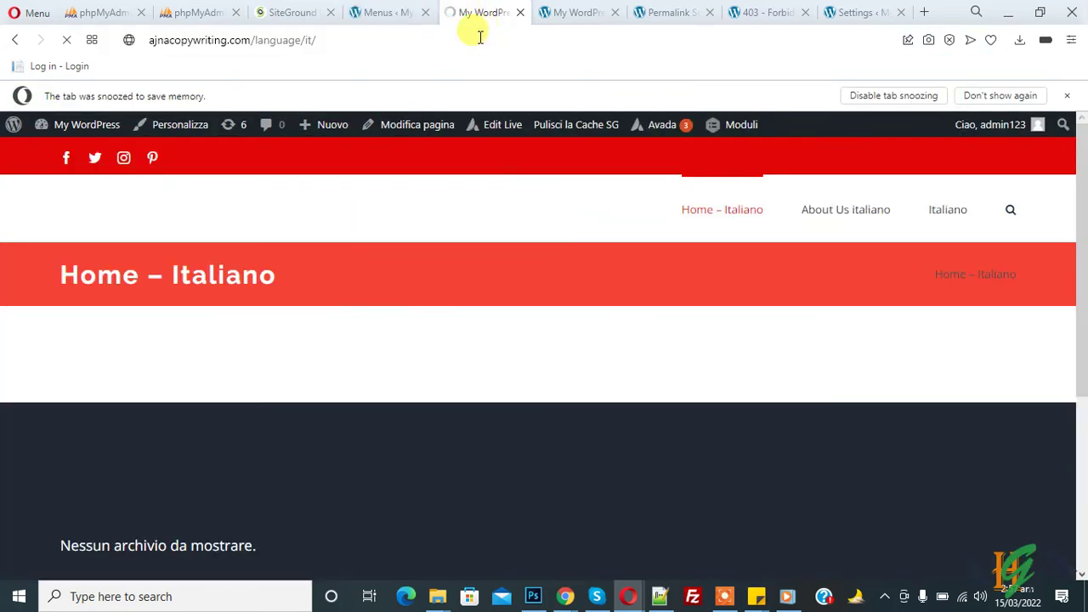